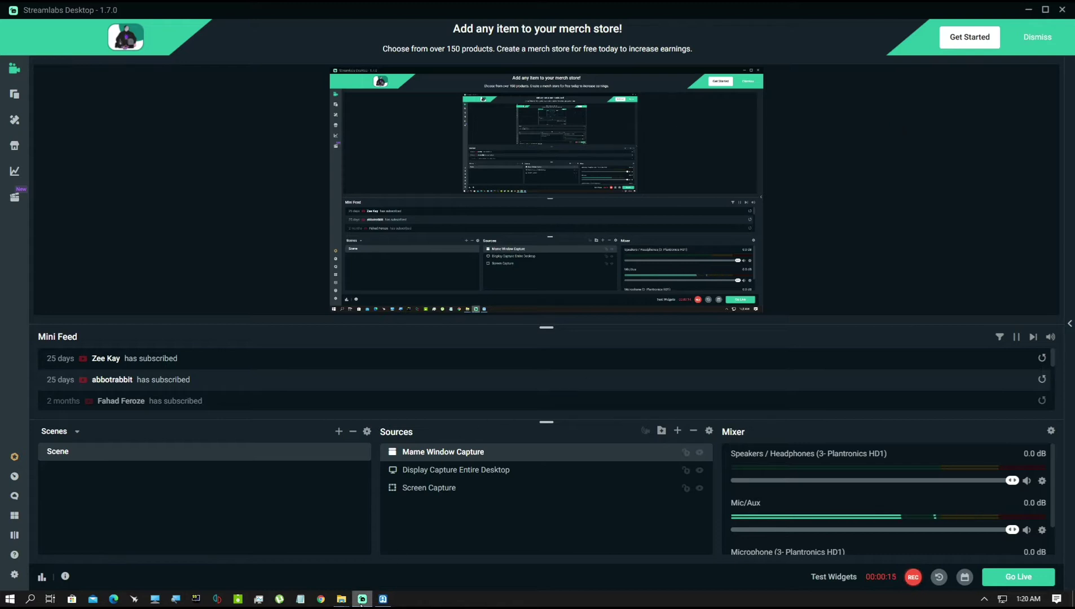
- Switch to ARCADE64 and filter the game list to the available games
{"action": "left_click", "coordinate": [382, 598]}
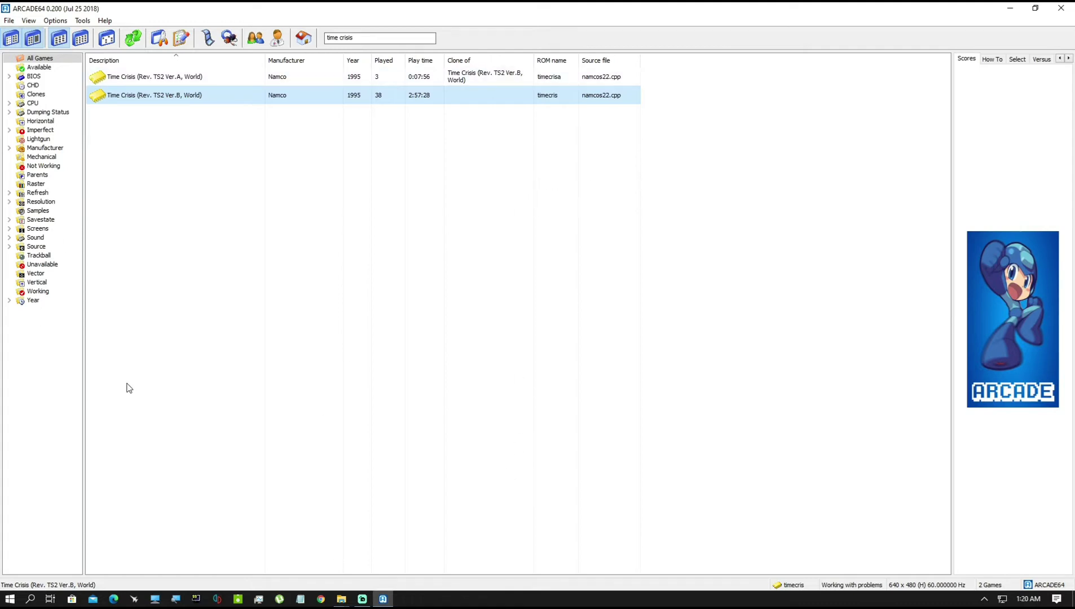
{"action": "left_click", "coordinate": [40, 67]}
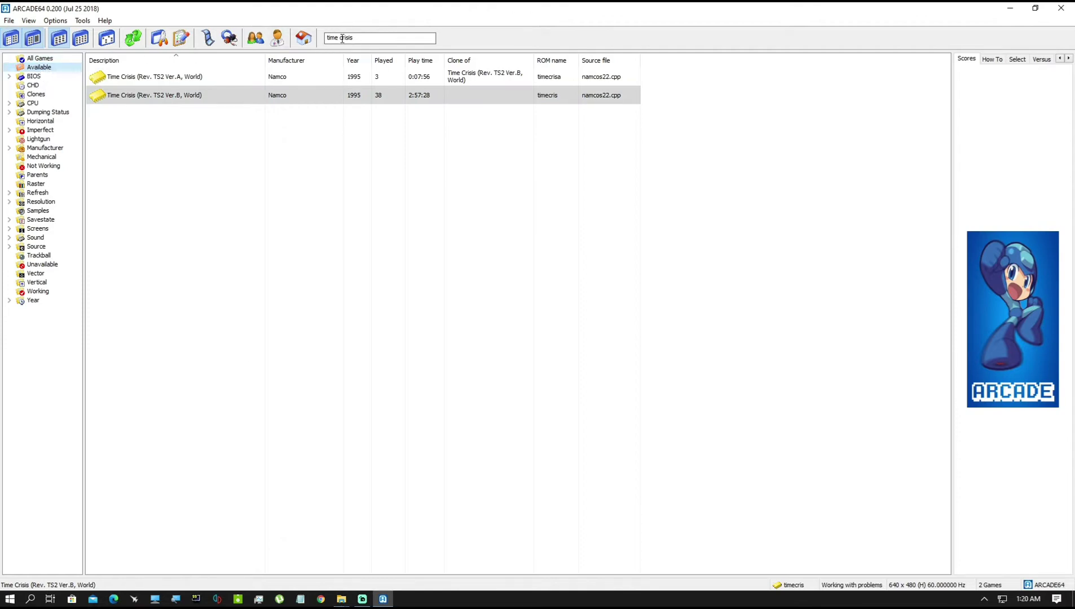
- Open the properties of the game Time Crisis (Rev. TS2 Ver.B, World)
{"action": "left_click", "coordinate": [240, 78]}
{"action": "left_click", "coordinate": [242, 97]}
{"action": "left_click", "coordinate": [249, 78]}
{"action": "left_click", "coordinate": [247, 96]}
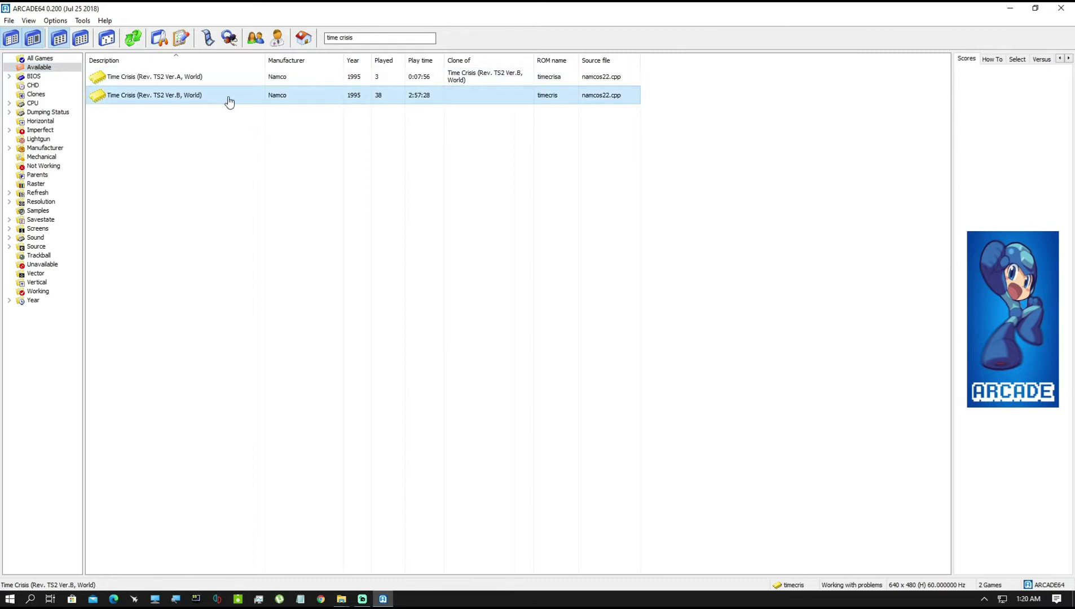
{"action": "right_click", "coordinate": [229, 100]}
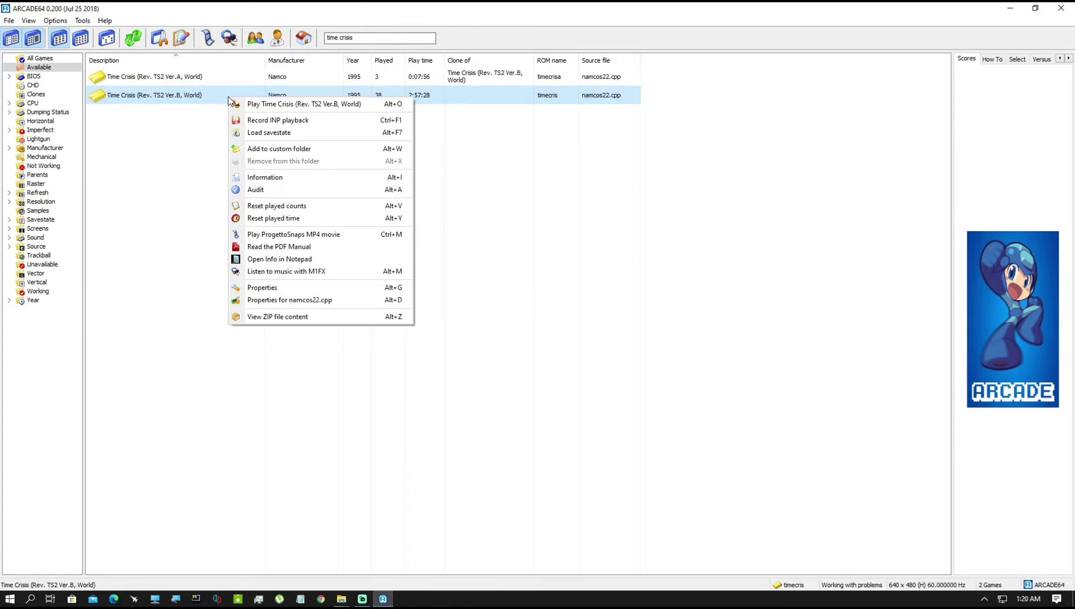
{"action": "left_click", "coordinate": [278, 289]}
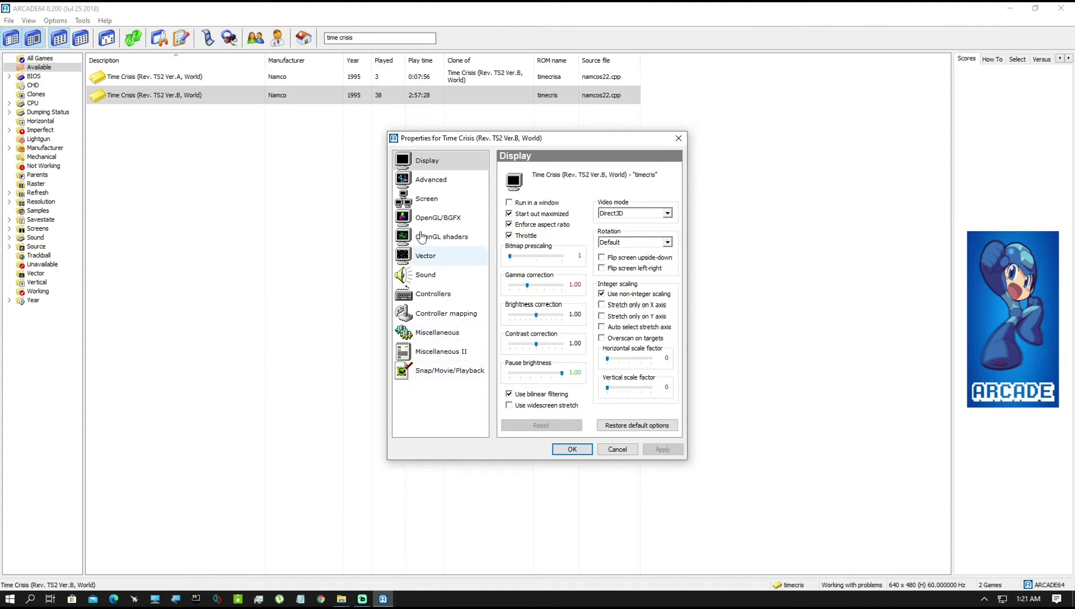
- Set both the lightgun device and the mouse device to Lightgun in the game's controller mapping
{"action": "left_click", "coordinate": [429, 318]}
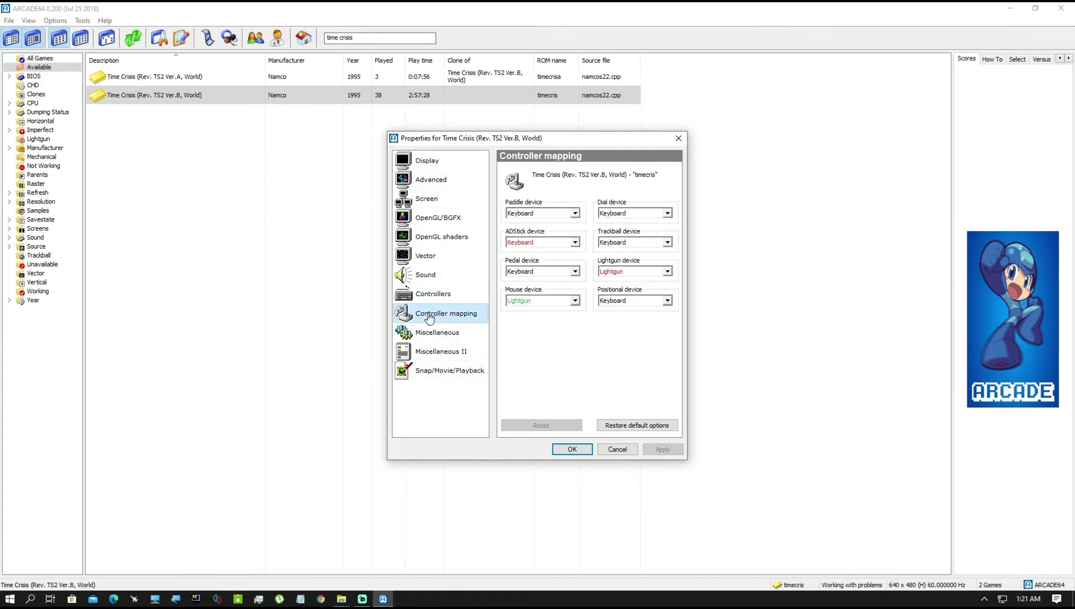
{"action": "left_click", "coordinate": [630, 276]}
{"action": "left_click", "coordinate": [619, 310]}
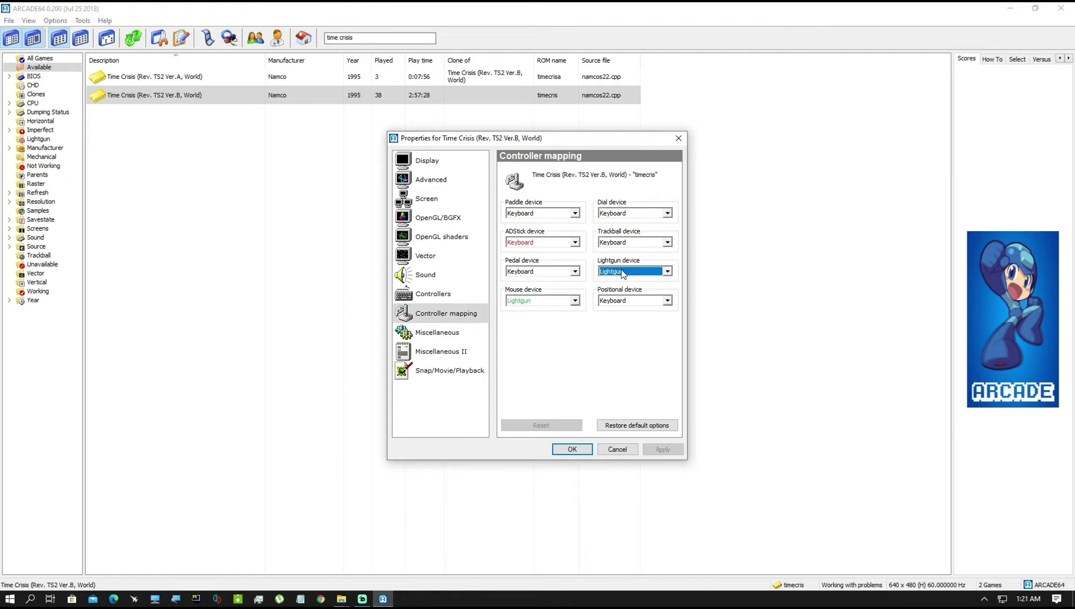
{"action": "left_click", "coordinate": [625, 273]}
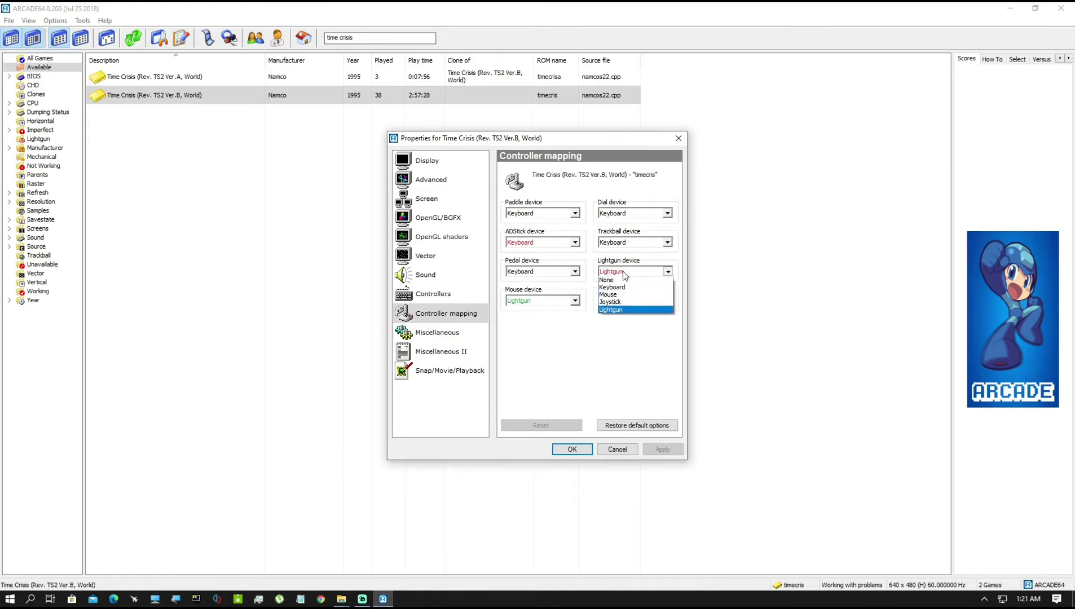
{"action": "left_click", "coordinate": [615, 312]}
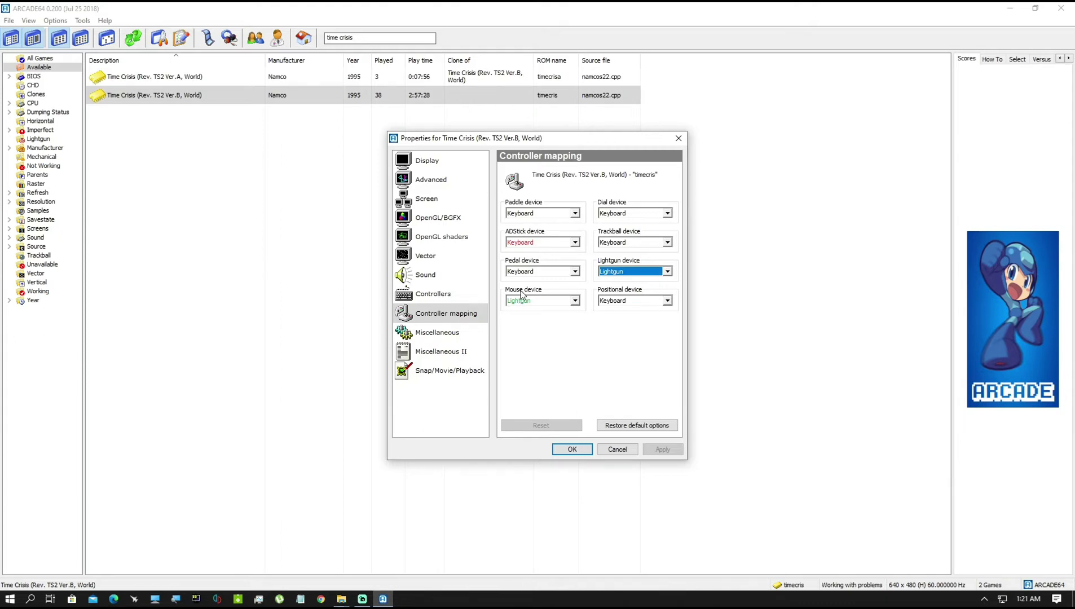
{"action": "left_click", "coordinate": [541, 304]}
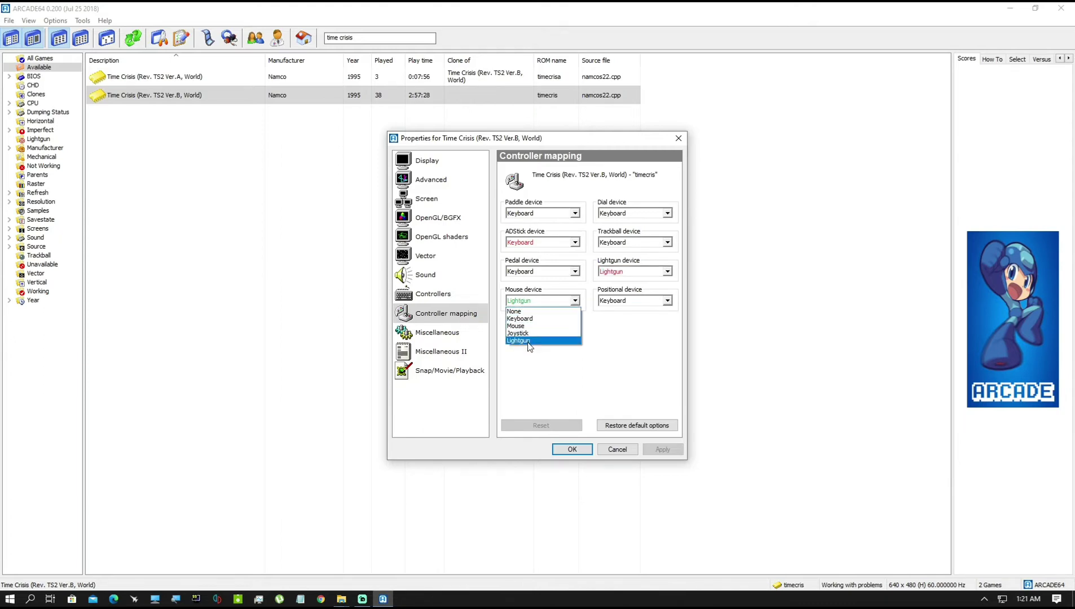
{"action": "left_click", "coordinate": [529, 341]}
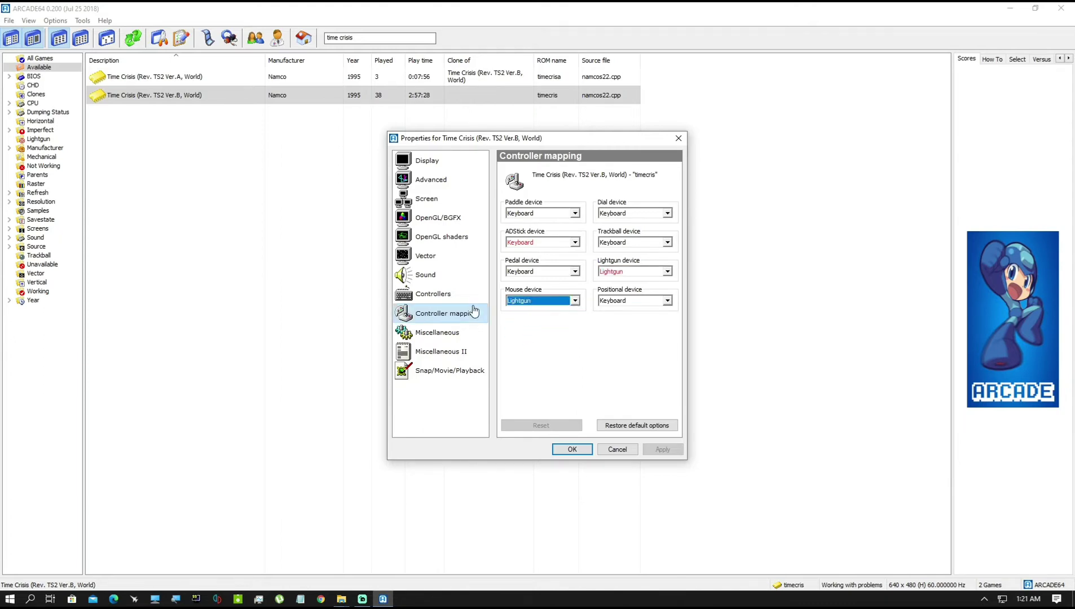
- Make sure lightgun input is enabled in the game's controller options and confirm the properties
{"action": "left_click", "coordinate": [418, 300]}
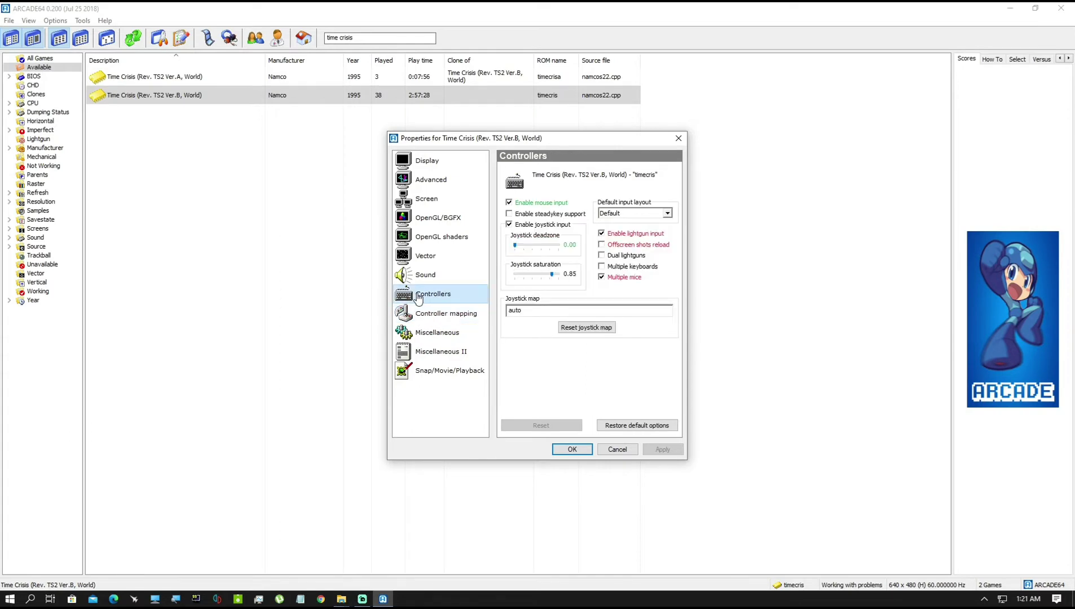
{"action": "left_click", "coordinate": [602, 234]}
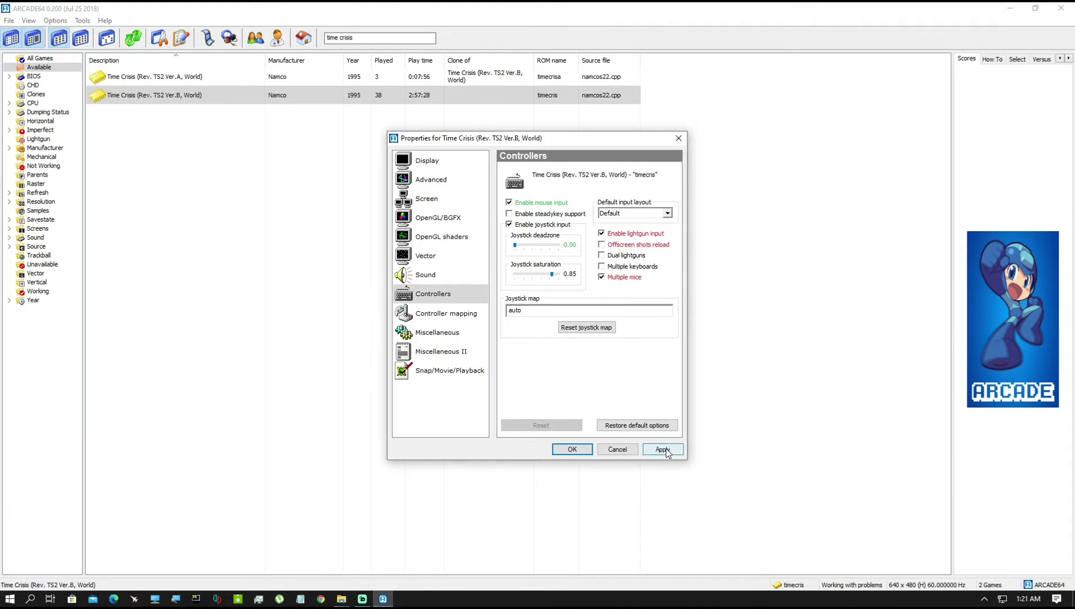
{"action": "left_click", "coordinate": [572, 450]}
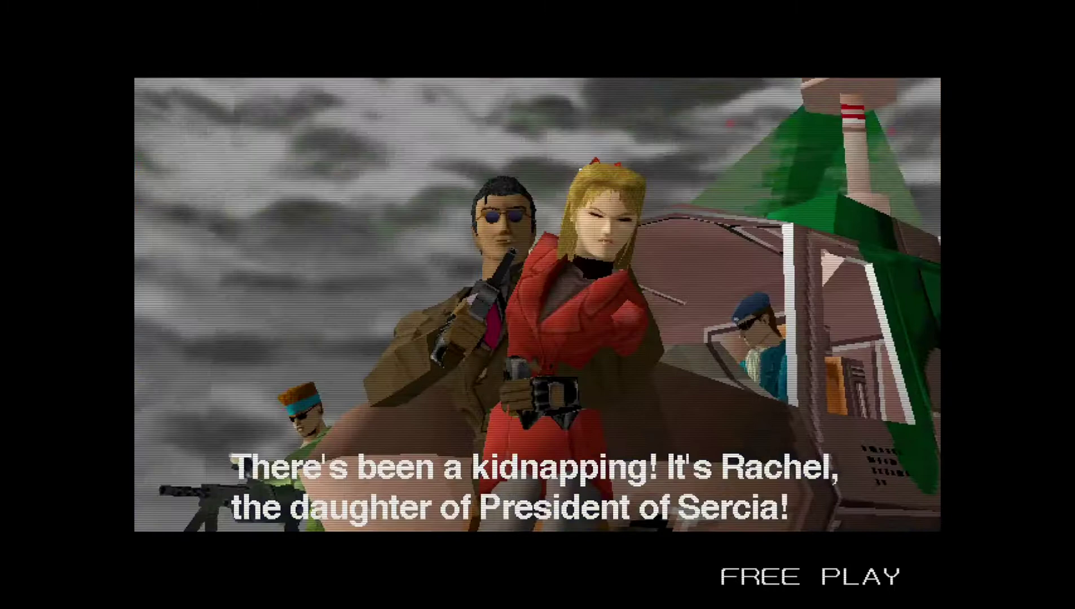
- Open the general input settings for the Player 1 controls from within the running game
{"action": "key", "text": "Tab"}
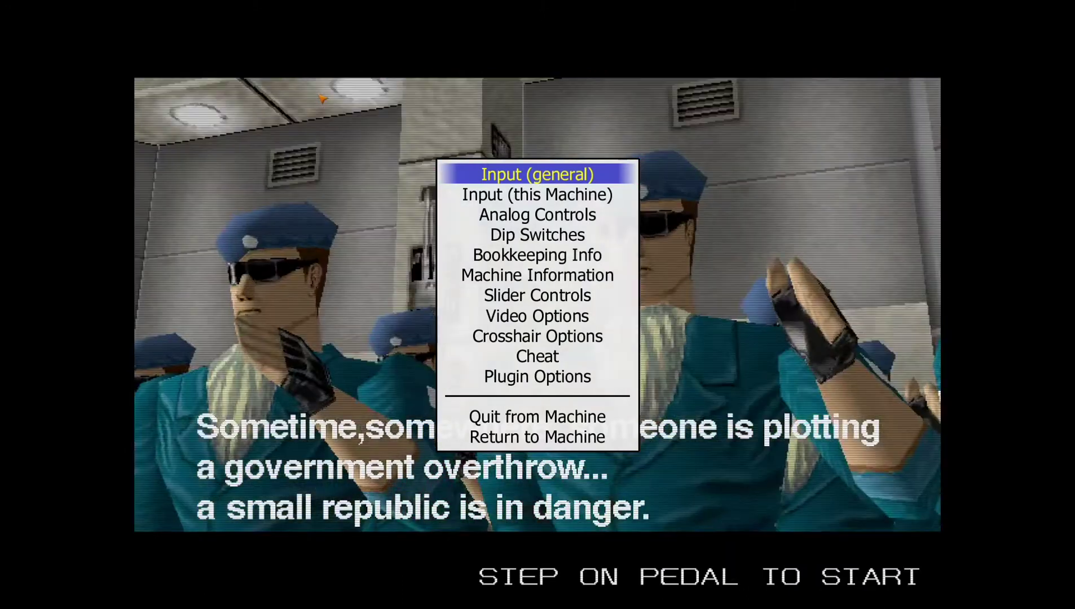
{"action": "key", "text": "Return"}
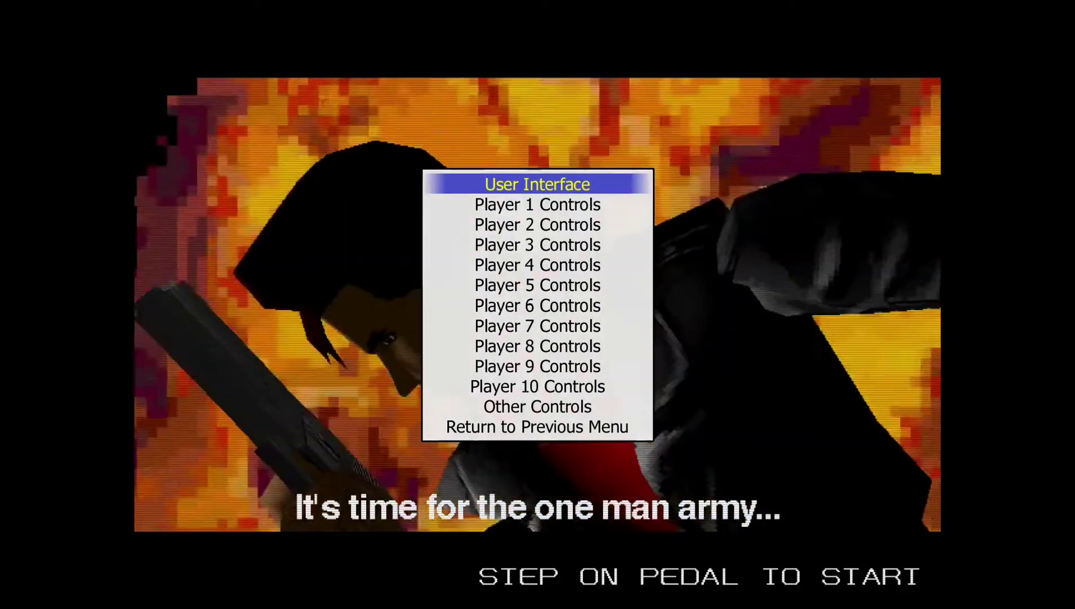
{"action": "key", "text": "Down"}
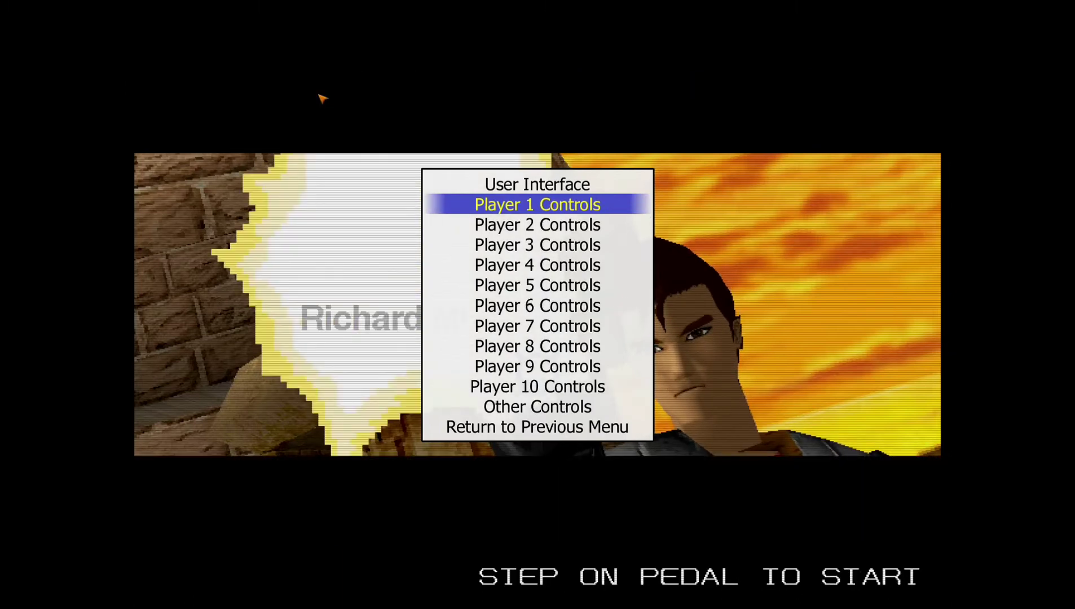
{"action": "key", "text": "Return"}
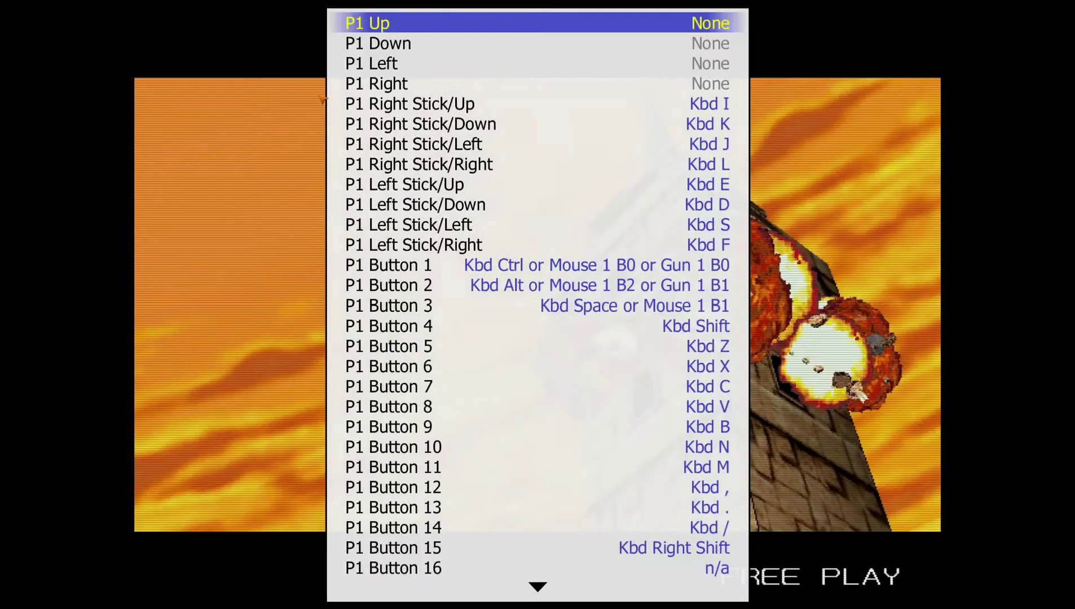
- Clear the current assignment of AD Stick X Analog in the Player 1 input list
{"action": "key", "text": "Down"}
{"action": "key", "text": "Down"}
{"action": "key", "text": "Down"}
{"action": "key", "text": "Down"}
{"action": "key", "text": "Down"}
{"action": "key", "text": "Down"}
{"action": "key", "text": "Down"}
{"action": "key", "text": "Down"}
{"action": "key", "text": "Down"}
{"action": "key", "text": "Down"}
{"action": "key", "text": "Down"}
{"action": "key", "text": "Down"}
{"action": "key", "text": "Down"}
{"action": "key", "text": "Down"}
{"action": "key", "text": "Down"}
{"action": "key", "text": "Down"}
{"action": "key", "text": "Down"}
{"action": "key", "text": "Down"}
{"action": "key", "text": "Down"}
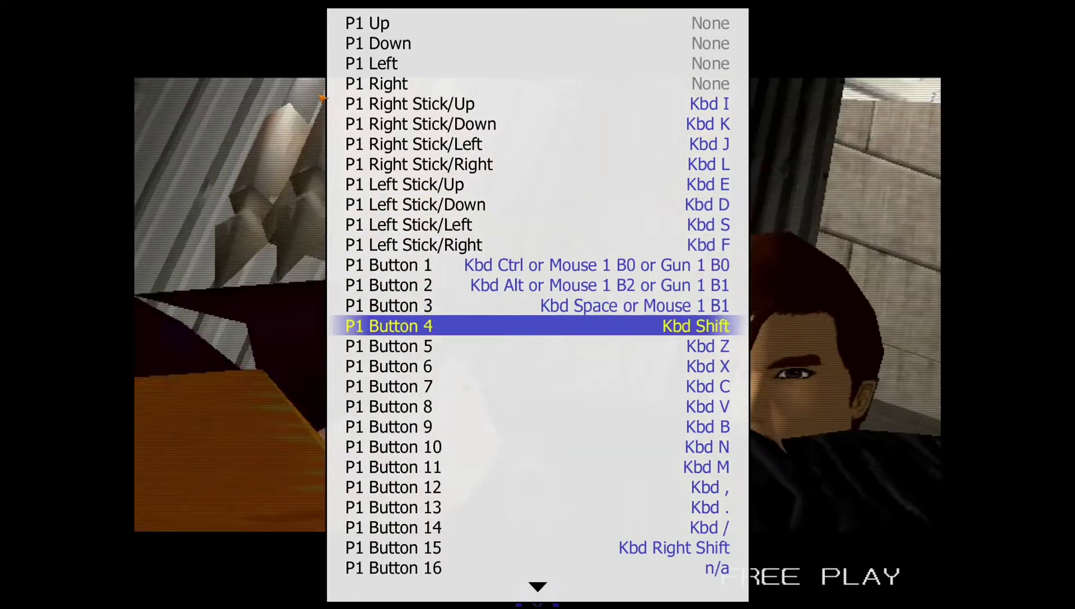
{"action": "key", "text": "Down"}
{"action": "key", "text": "Down"}
{"action": "key", "text": "Down"}
{"action": "key", "text": "Down"}
{"action": "key", "text": "Down"}
{"action": "key", "text": "Down"}
{"action": "key", "text": "Down"}
{"action": "key", "text": "Down"}
{"action": "key", "text": "Down"}
{"action": "key", "text": "Down"}
{"action": "key", "text": "Down"}
{"action": "key", "text": "Down"}
{"action": "key", "text": "Down"}
{"action": "key", "text": "Down"}
{"action": "key", "text": "Down"}
{"action": "key", "text": "Down"}
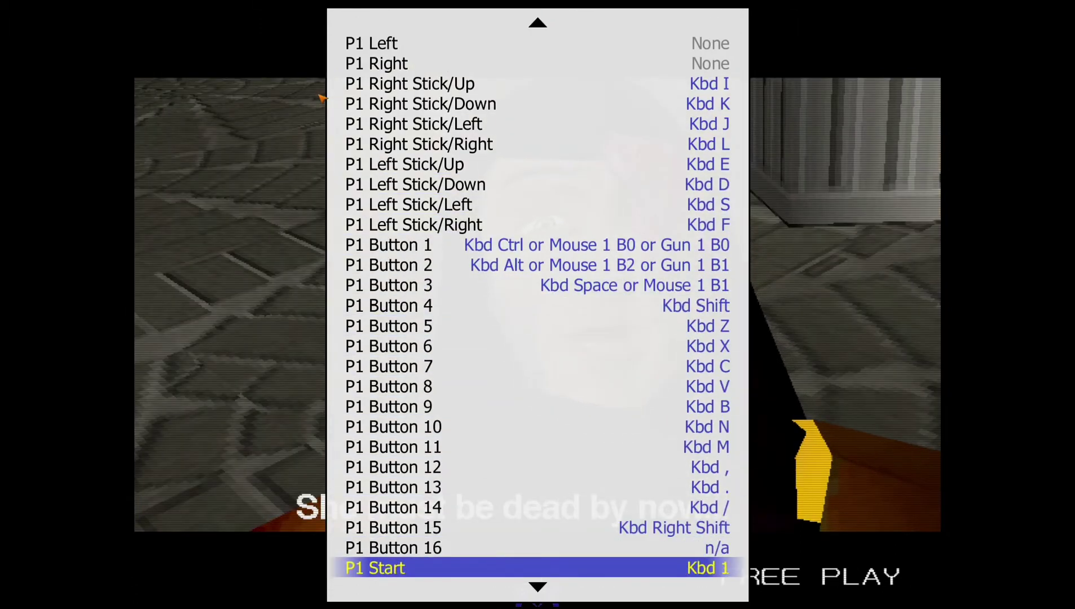
{"action": "key", "text": "Down"}
{"action": "key", "text": "Down"}
{"action": "key", "text": "Down"}
{"action": "key", "text": "Down"}
{"action": "key", "text": "Down"}
{"action": "key", "text": "Down"}
{"action": "key", "text": "Down"}
{"action": "key", "text": "Down"}
{"action": "key", "text": "Down"}
{"action": "key", "text": "Down"}
{"action": "key", "text": "Down"}
{"action": "key", "text": "Down"}
{"action": "key", "text": "Down"}
{"action": "key", "text": "Down"}
{"action": "key", "text": "Down"}
{"action": "key", "text": "Down"}
{"action": "key", "text": "Down"}
{"action": "key", "text": "Down"}
{"action": "key", "text": "Down"}
{"action": "key", "text": "Down"}
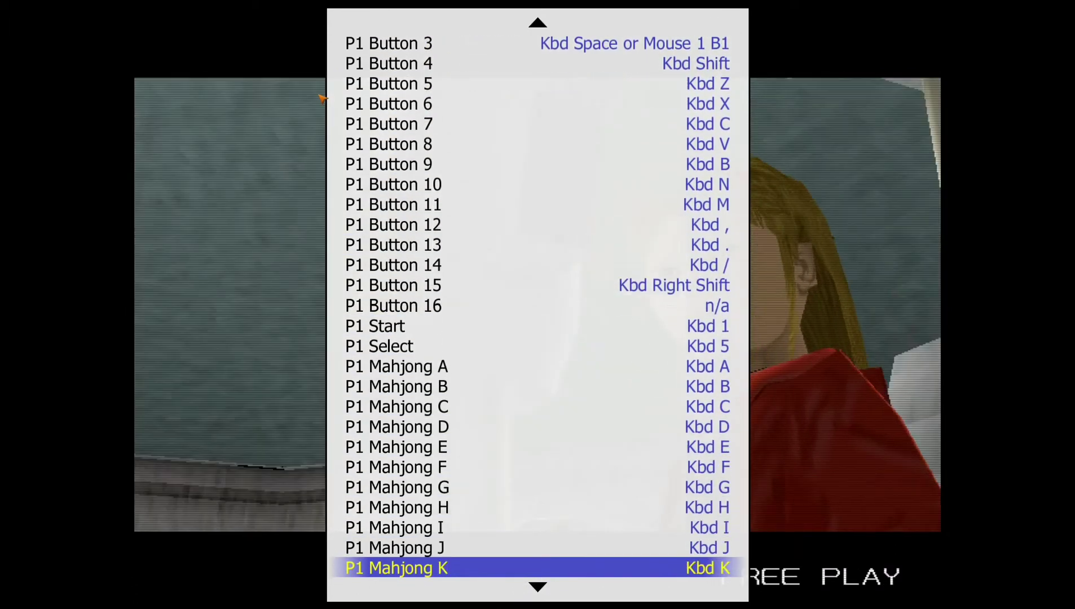
{"action": "key", "text": "Down"}
{"action": "key", "text": "Down"}
{"action": "key", "text": "Down"}
{"action": "key", "text": "Down"}
{"action": "key", "text": "Down"}
{"action": "key", "text": "Down"}
{"action": "key", "text": "Down"}
{"action": "key", "text": "Down"}
{"action": "key", "text": "Down"}
{"action": "key", "text": "Down"}
{"action": "key", "text": "Down"}
{"action": "key", "text": "Down"}
{"action": "key", "text": "Down"}
{"action": "key", "text": "Down"}
{"action": "key", "text": "Down"}
{"action": "key", "text": "Down"}
{"action": "key", "text": "Down"}
{"action": "key", "text": "Down"}
{"action": "key", "text": "Down"}
{"action": "key", "text": "Down"}
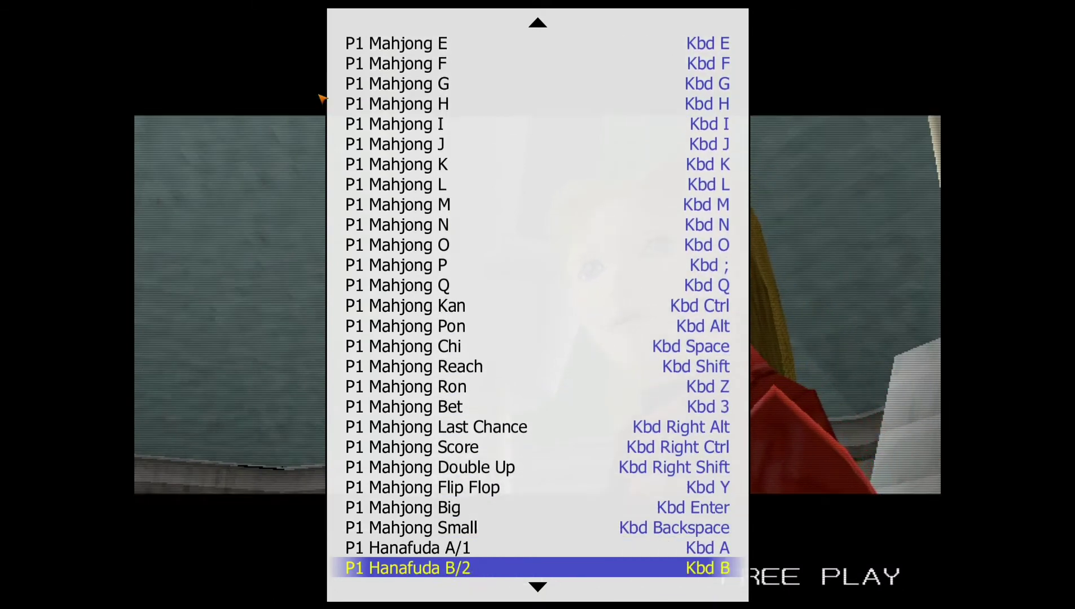
{"action": "key", "text": "Down"}
{"action": "key", "text": "Down"}
{"action": "key", "text": "Down"}
{"action": "key", "text": "Down"}
{"action": "key", "text": "Down"}
{"action": "key", "text": "Down"}
{"action": "key", "text": "Down"}
{"action": "key", "text": "Down"}
{"action": "key", "text": "Down"}
{"action": "key", "text": "Down"}
{"action": "key", "text": "Down"}
{"action": "key", "text": "Down"}
{"action": "key", "text": "Down"}
{"action": "key", "text": "Down"}
{"action": "key", "text": "Down"}
{"action": "key", "text": "Down"}
{"action": "key", "text": "Down"}
{"action": "key", "text": "Down"}
{"action": "key", "text": "Down"}
{"action": "key", "text": "Down"}
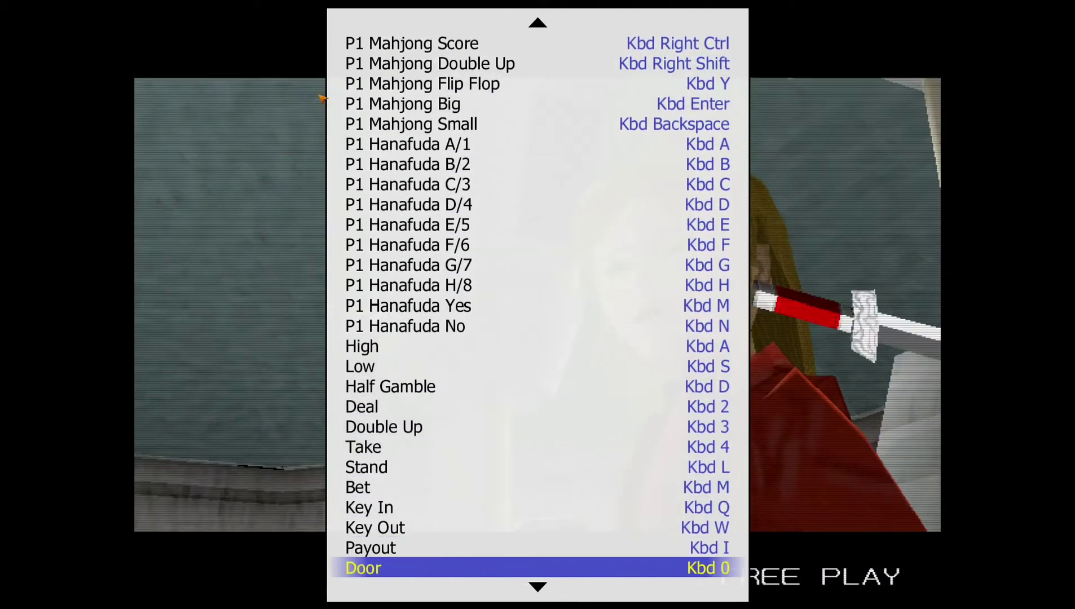
{"action": "key", "text": "Down"}
{"action": "key", "text": "Down"}
{"action": "key", "text": "Down"}
{"action": "key", "text": "Down"}
{"action": "key", "text": "Down"}
{"action": "key", "text": "Down"}
{"action": "key", "text": "Down"}
{"action": "key", "text": "Down"}
{"action": "key", "text": "Down"}
{"action": "key", "text": "Down"}
{"action": "key", "text": "Down"}
{"action": "key", "text": "Down"}
{"action": "key", "text": "Down"}
{"action": "key", "text": "Down"}
{"action": "key", "text": "Down"}
{"action": "key", "text": "Down"}
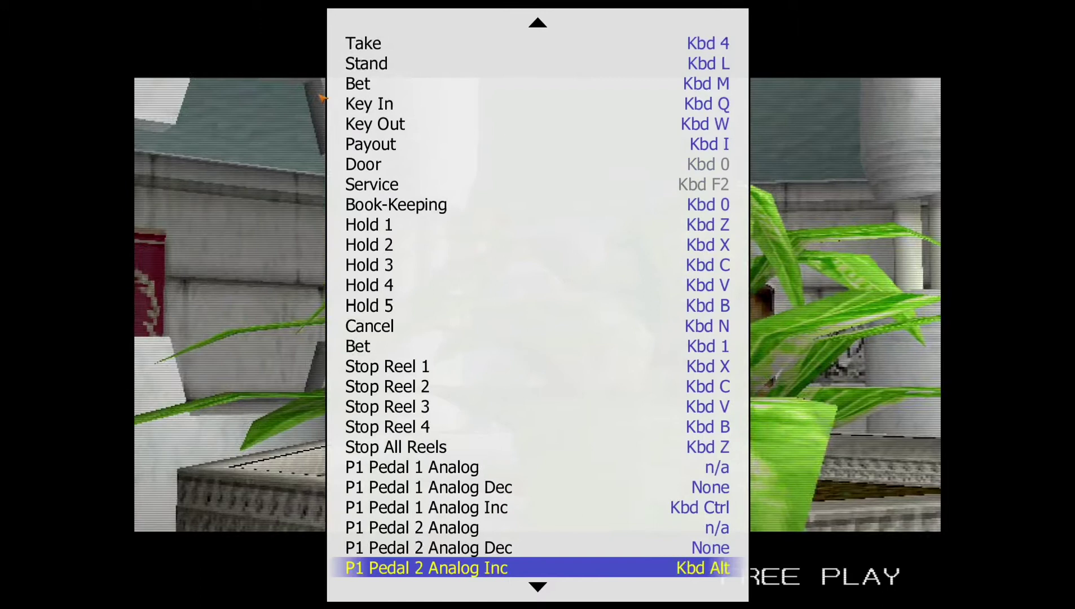
{"action": "key", "text": "Down"}
{"action": "key", "text": "Down"}
{"action": "key", "text": "Down"}
{"action": "key", "text": "Down"}
{"action": "key", "text": "Down"}
{"action": "key", "text": "Down"}
{"action": "key", "text": "Down"}
{"action": "key", "text": "Down"}
{"action": "key", "text": "Down"}
{"action": "key", "text": "Down"}
{"action": "key", "text": "Down"}
{"action": "key", "text": "Down"}
{"action": "key", "text": "Down"}
{"action": "key", "text": "Down"}
{"action": "key", "text": "Down"}
{"action": "key", "text": "Down"}
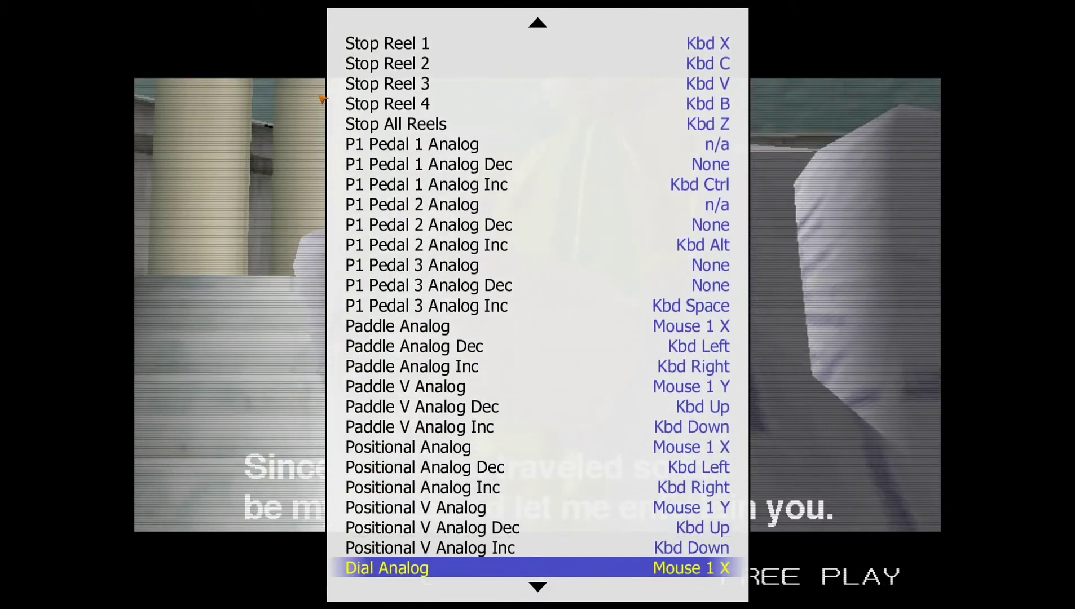
{"action": "key", "text": "Down"}
{"action": "key", "text": "Down"}
{"action": "key", "text": "Down"}
{"action": "key", "text": "Down"}
{"action": "key", "text": "Down"}
{"action": "key", "text": "Down"}
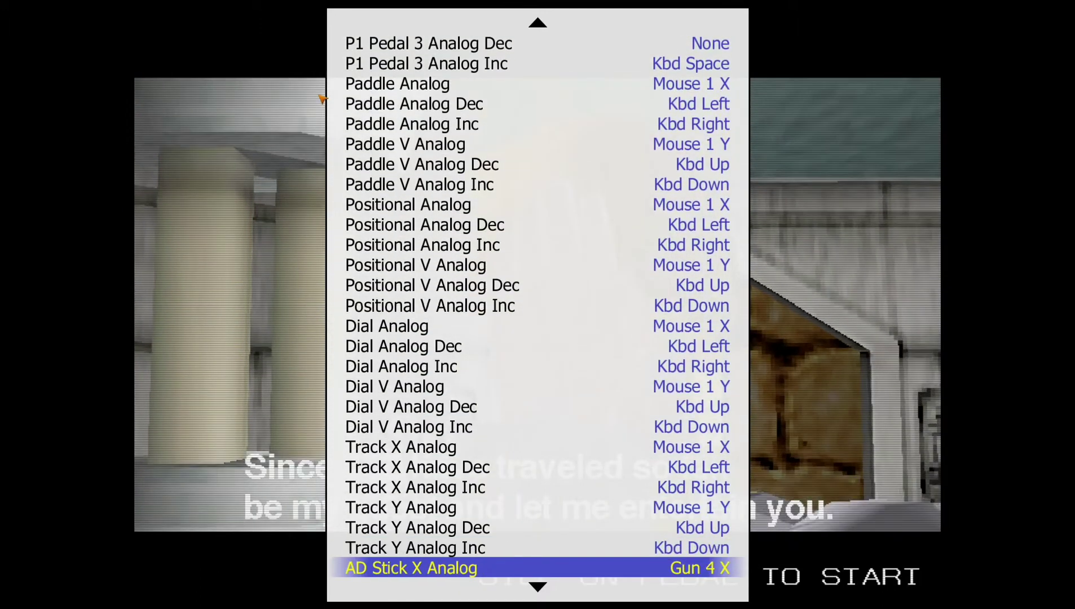
{"action": "key", "text": "Up"}
{"action": "key", "text": "Up"}
{"action": "key", "text": "Up"}
{"action": "key", "text": "Up"}
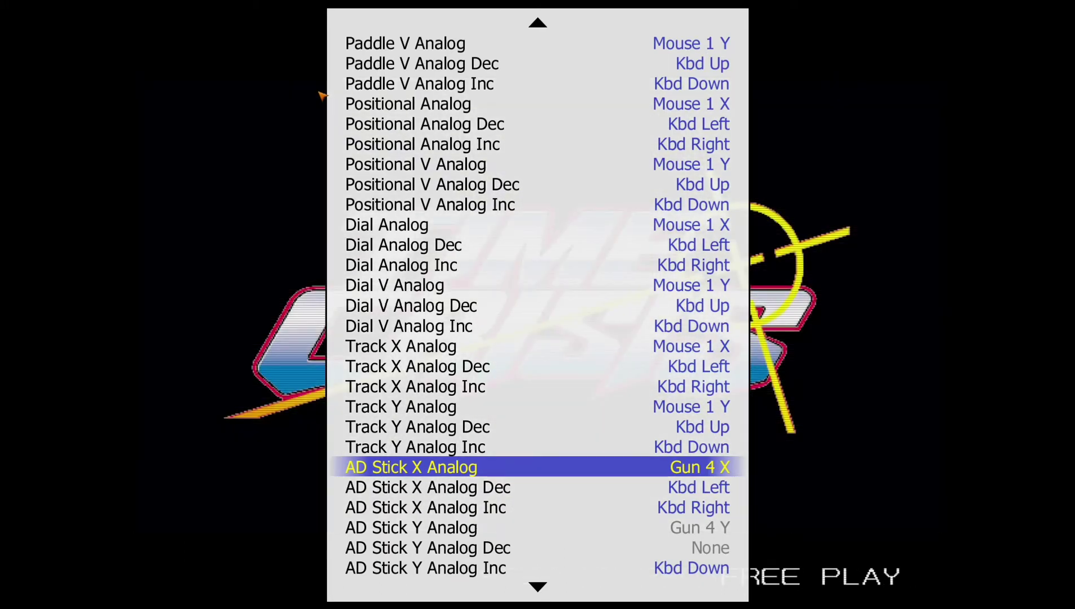
{"action": "key", "text": "Return"}
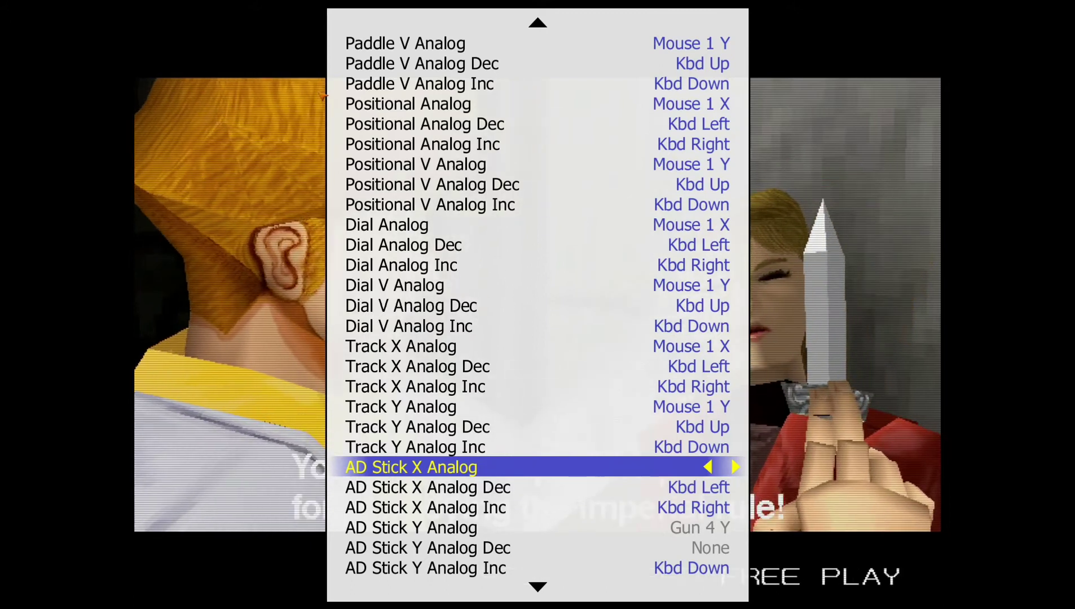
{"action": "key", "text": "Return"}
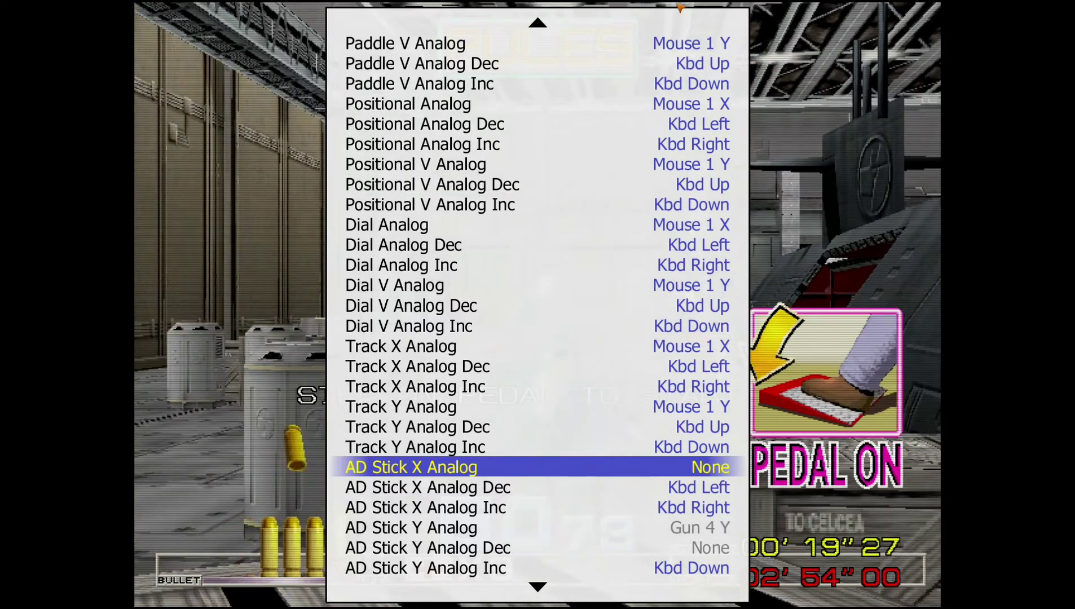
- Assign Gun 4 X + to AD Stick X Analog and leave the Player 1 input list
{"action": "key", "text": "Return"}
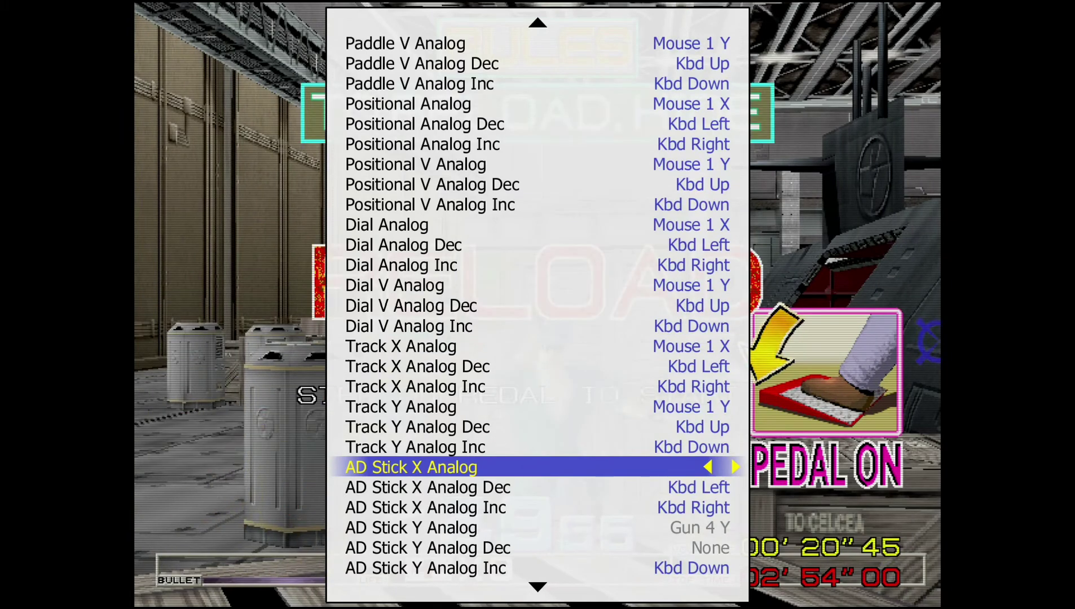
{"action": "mouse_move", "coordinate": [694, 6]}
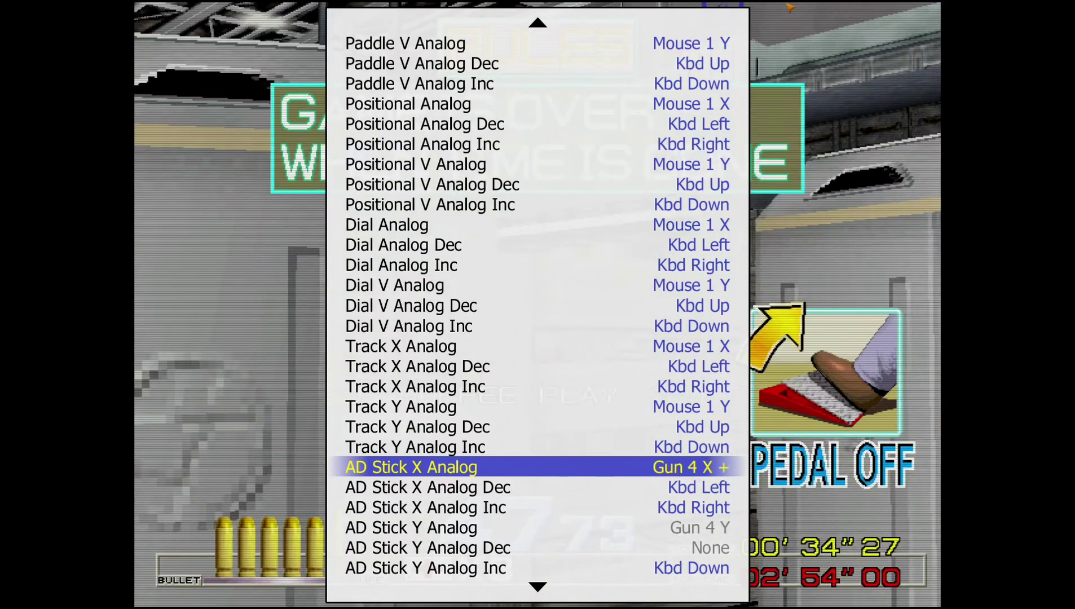
{"action": "key", "text": "Escape"}
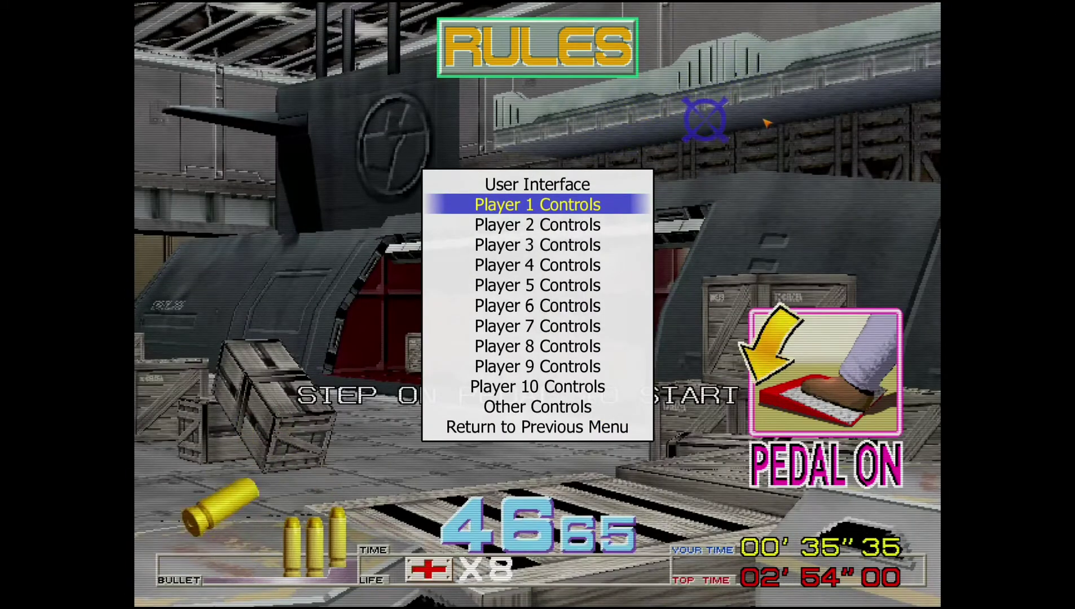
- Clear the current assignment of AD Stick X Analog in the Player 1 controls so that it is set to None
{"action": "key", "text": "Return"}
{"action": "key", "text": "Down"}
{"action": "key", "text": "Down"}
{"action": "key", "text": "Down"}
{"action": "key", "text": "Down"}
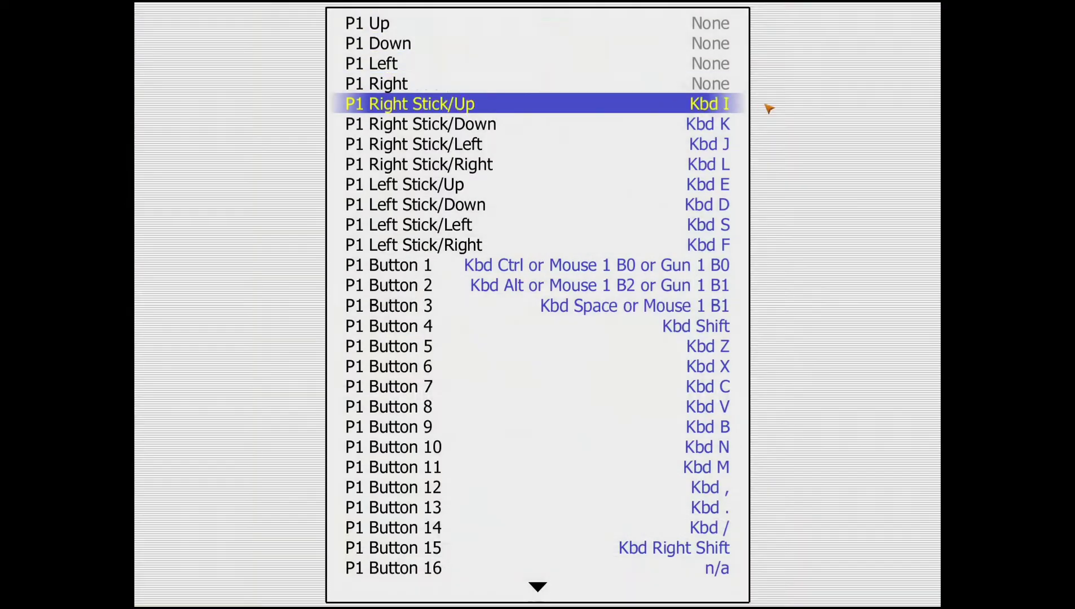
{"action": "key", "text": "Down"}
{"action": "key", "text": "Down"}
{"action": "key", "text": "Down"}
{"action": "key", "text": "Down"}
{"action": "key", "text": "Down"}
{"action": "key", "text": "Down"}
{"action": "key", "text": "Down"}
{"action": "key", "text": "Down"}
{"action": "key", "text": "Down"}
{"action": "key", "text": "Down"}
{"action": "key", "text": "Down"}
{"action": "key", "text": "Down"}
{"action": "key", "text": "Down"}
{"action": "key", "text": "Down"}
{"action": "key", "text": "Down"}
{"action": "key", "text": "Down"}
{"action": "key", "text": "Down"}
{"action": "key", "text": "Down"}
{"action": "key", "text": "Down"}
{"action": "key", "text": "Down"}
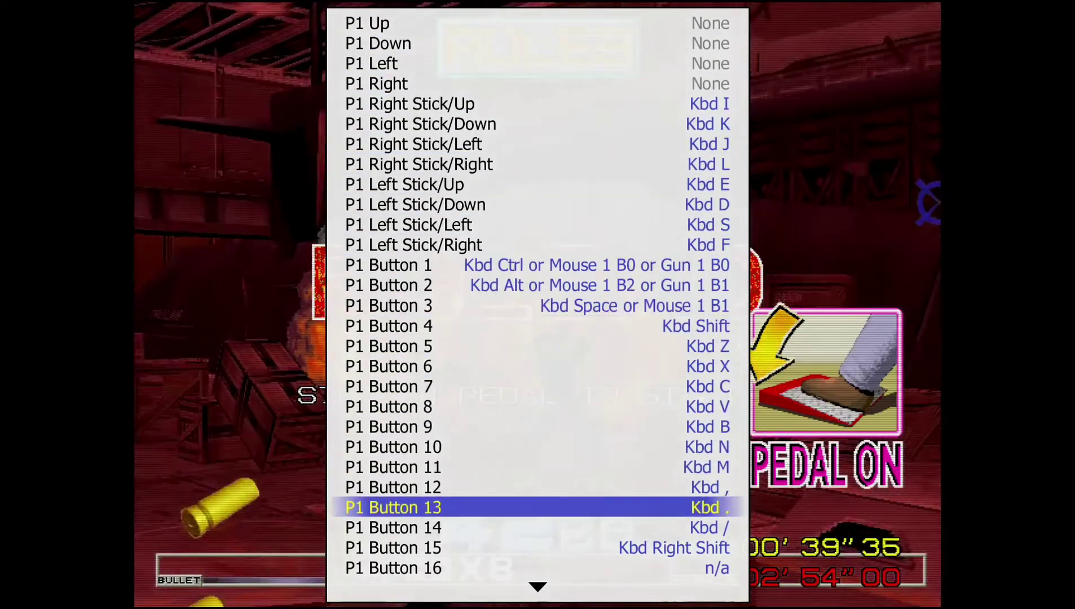
{"action": "key", "text": "Down"}
{"action": "key", "text": "Down"}
{"action": "key", "text": "Down"}
{"action": "key", "text": "Down"}
{"action": "key", "text": "Down"}
{"action": "key", "text": "Down"}
{"action": "key", "text": "Down"}
{"action": "key", "text": "Down"}
{"action": "key", "text": "Down"}
{"action": "key", "text": "Down"}
{"action": "key", "text": "Down"}
{"action": "key", "text": "Down"}
{"action": "key", "text": "Down"}
{"action": "key", "text": "Down"}
{"action": "key", "text": "Down"}
{"action": "key", "text": "Down"}
{"action": "key", "text": "Down"}
{"action": "key", "text": "Down"}
{"action": "key", "text": "Down"}
{"action": "key", "text": "Down"}
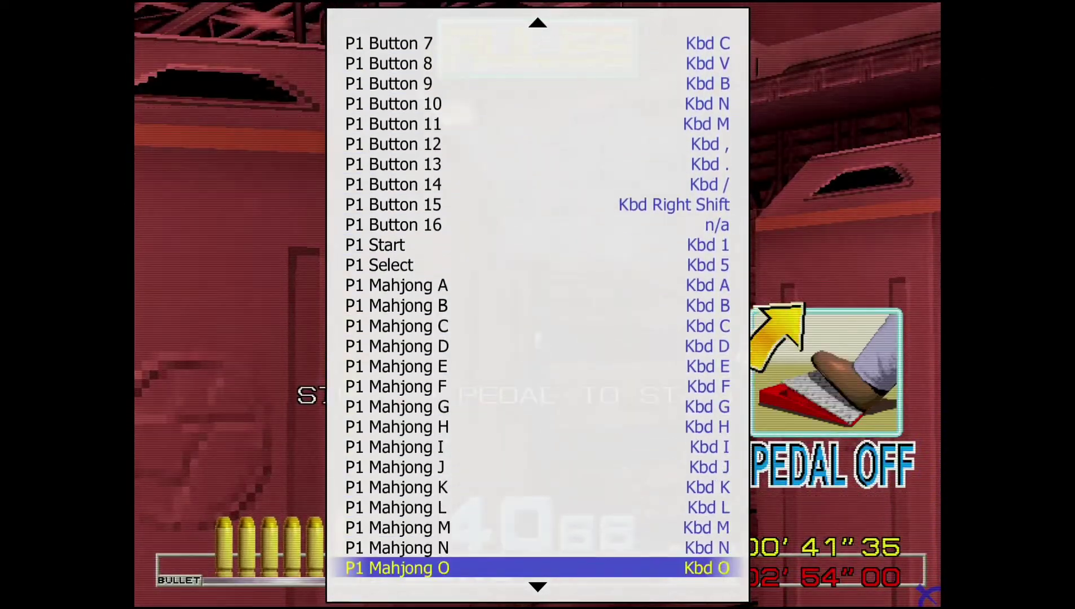
{"action": "key", "text": "Down"}
{"action": "key", "text": "Down"}
{"action": "key", "text": "Down"}
{"action": "key", "text": "Down"}
{"action": "key", "text": "Down"}
{"action": "key", "text": "Down"}
{"action": "key", "text": "Down"}
{"action": "key", "text": "Down"}
{"action": "key", "text": "Down"}
{"action": "key", "text": "Down"}
{"action": "key", "text": "Down"}
{"action": "key", "text": "Down"}
{"action": "key", "text": "Down"}
{"action": "key", "text": "Down"}
{"action": "key", "text": "Down"}
{"action": "key", "text": "Down"}
{"action": "key", "text": "Down"}
{"action": "key", "text": "Down"}
{"action": "key", "text": "Down"}
{"action": "key", "text": "Down"}
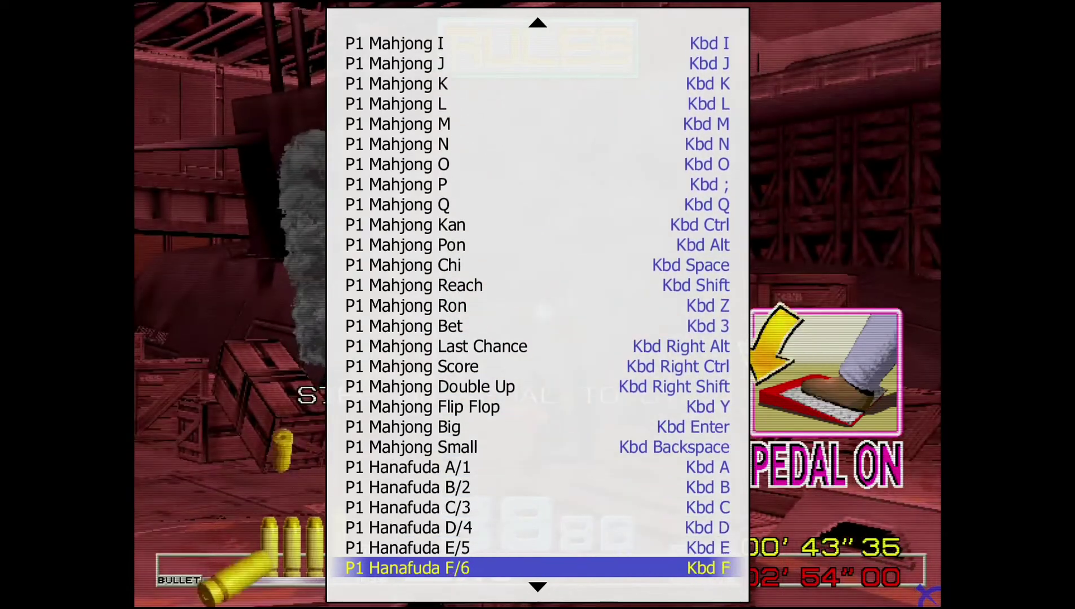
{"action": "key", "text": "Down"}
{"action": "key", "text": "Down"}
{"action": "key", "text": "Down"}
{"action": "key", "text": "Down"}
{"action": "key", "text": "Down"}
{"action": "key", "text": "Down"}
{"action": "key", "text": "Down"}
{"action": "key", "text": "Down"}
{"action": "key", "text": "Down"}
{"action": "key", "text": "Down"}
{"action": "key", "text": "Down"}
{"action": "key", "text": "Down"}
{"action": "key", "text": "Down"}
{"action": "key", "text": "Down"}
{"action": "key", "text": "Down"}
{"action": "key", "text": "Down"}
{"action": "key", "text": "Down"}
{"action": "key", "text": "Down"}
{"action": "key", "text": "Down"}
{"action": "key", "text": "Down"}
{"action": "key", "text": "Down"}
{"action": "key", "text": "Down"}
{"action": "key", "text": "Down"}
{"action": "key", "text": "Down"}
{"action": "key", "text": "Down"}
{"action": "key", "text": "Down"}
{"action": "key", "text": "Down"}
{"action": "key", "text": "Down"}
{"action": "key", "text": "Down"}
{"action": "key", "text": "Down"}
{"action": "key", "text": "Down"}
{"action": "key", "text": "Down"}
{"action": "key", "text": "Down"}
{"action": "key", "text": "Down"}
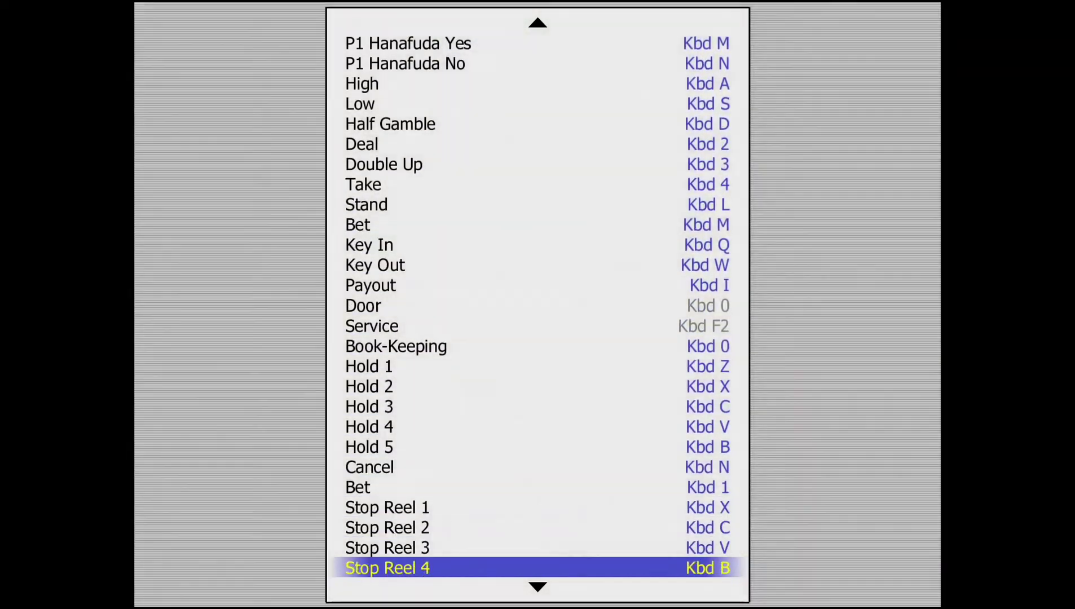
{"action": "key", "text": "Down"}
{"action": "key", "text": "Down"}
{"action": "key", "text": "Down"}
{"action": "key", "text": "Down"}
{"action": "key", "text": "Down"}
{"action": "key", "text": "Down"}
{"action": "key", "text": "Down"}
{"action": "key", "text": "Down"}
{"action": "key", "text": "Down"}
{"action": "key", "text": "Down"}
{"action": "key", "text": "Down"}
{"action": "key", "text": "Down"}
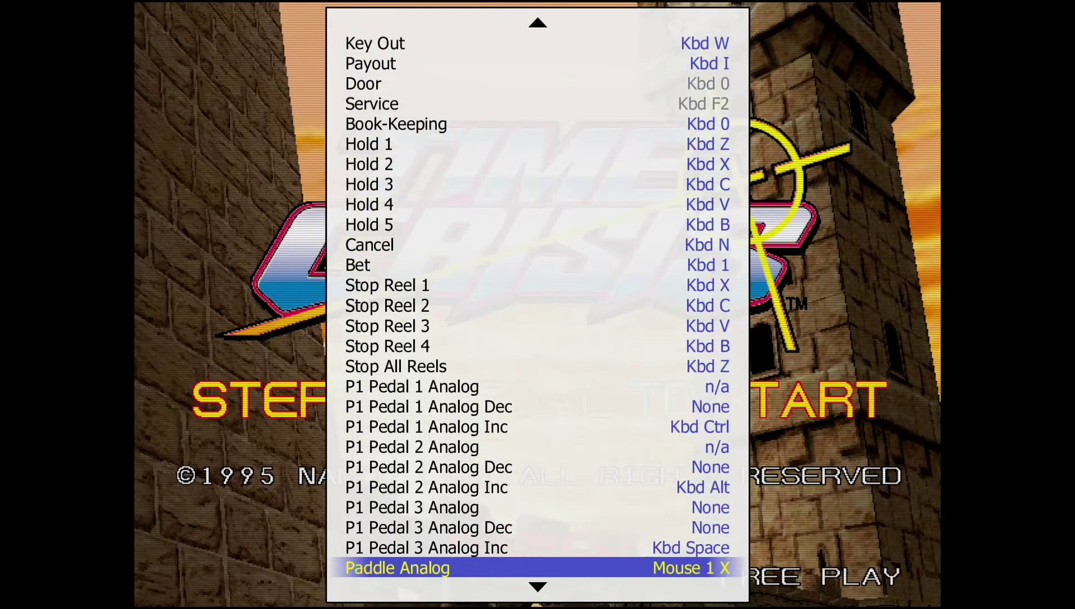
{"action": "key", "text": "Down"}
{"action": "key", "text": "Down"}
{"action": "key", "text": "Down"}
{"action": "key", "text": "Down"}
{"action": "key", "text": "Down"}
{"action": "key", "text": "Down"}
{"action": "key", "text": "Down"}
{"action": "key", "text": "Down"}
{"action": "key", "text": "Down"}
{"action": "key", "text": "Down"}
{"action": "key", "text": "Down"}
{"action": "key", "text": "Down"}
{"action": "key", "text": "Down"}
{"action": "key", "text": "Down"}
{"action": "key", "text": "Down"}
{"action": "key", "text": "Down"}
{"action": "key", "text": "Down"}
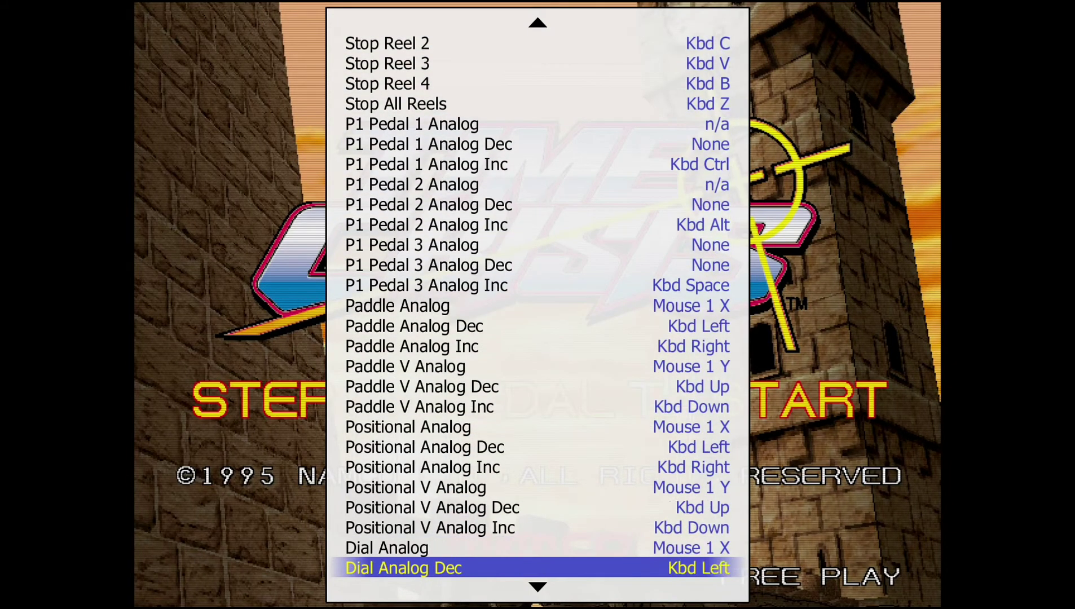
{"action": "key", "text": "Down"}
{"action": "key", "text": "Down"}
{"action": "key", "text": "Down"}
{"action": "key", "text": "Down"}
{"action": "key", "text": "Down"}
{"action": "key", "text": "Down"}
{"action": "key", "text": "Down"}
{"action": "key", "text": "Up"}
{"action": "key", "text": "Up"}
{"action": "key", "text": "Up"}
{"action": "key", "text": "Up"}
{"action": "key", "text": "Up"}
{"action": "key", "text": "Up"}
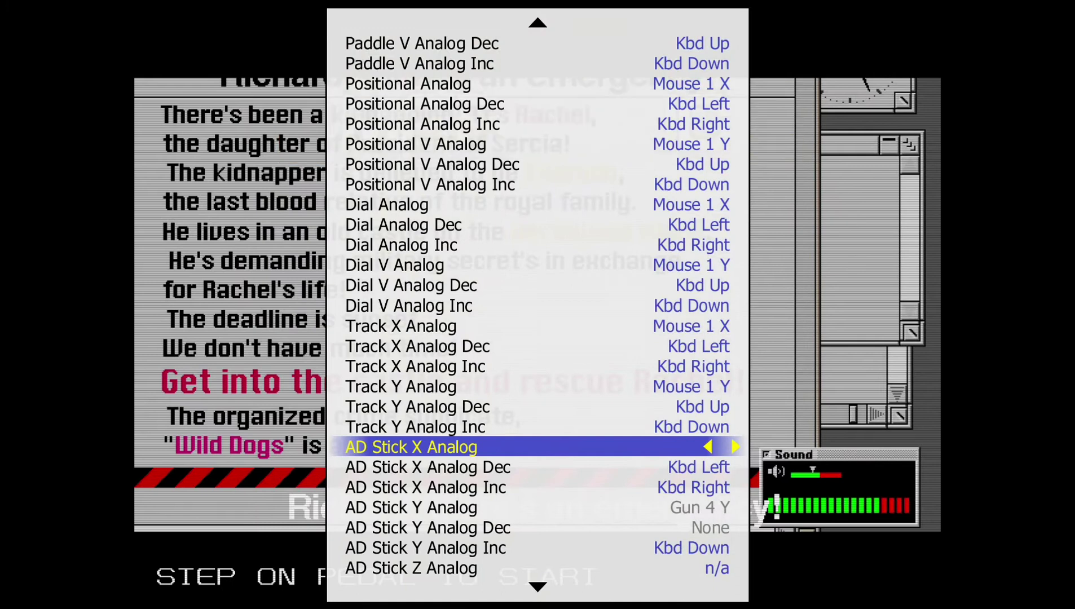
{"action": "key", "text": "Escape"}
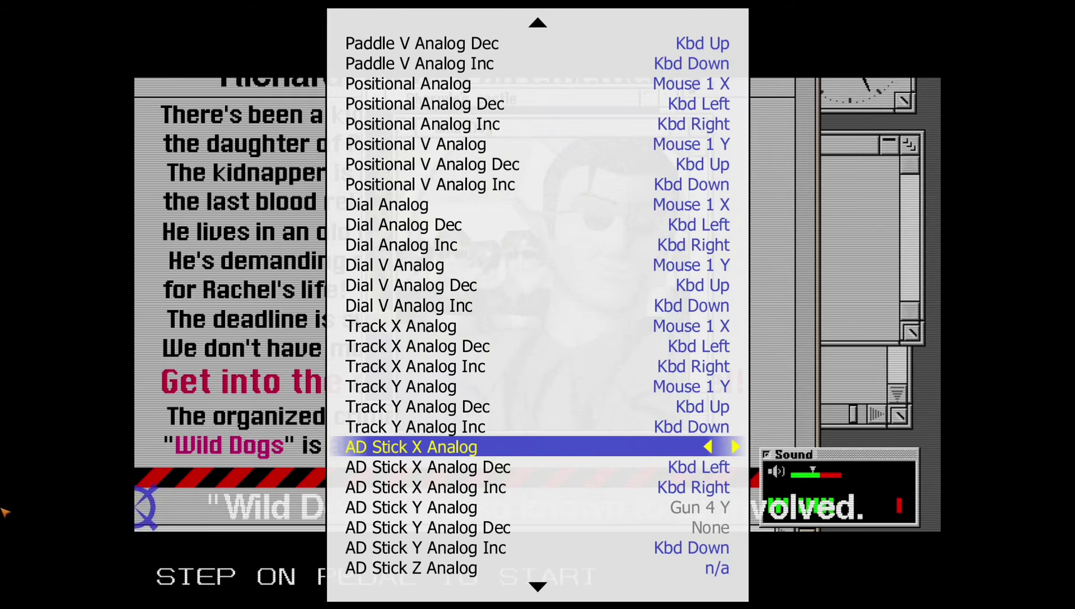
{"action": "key", "text": "Escape"}
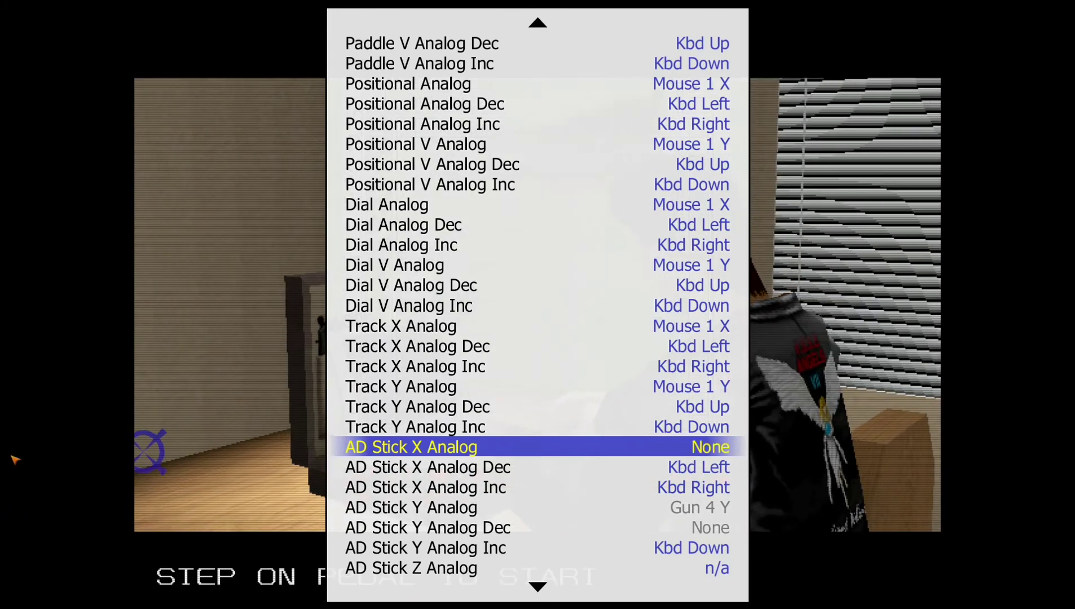
- Assign the gun's horizontal axis, Gun 4 X, to AD Stick X Analog in the Player 1 input list
{"action": "key", "text": "Return"}
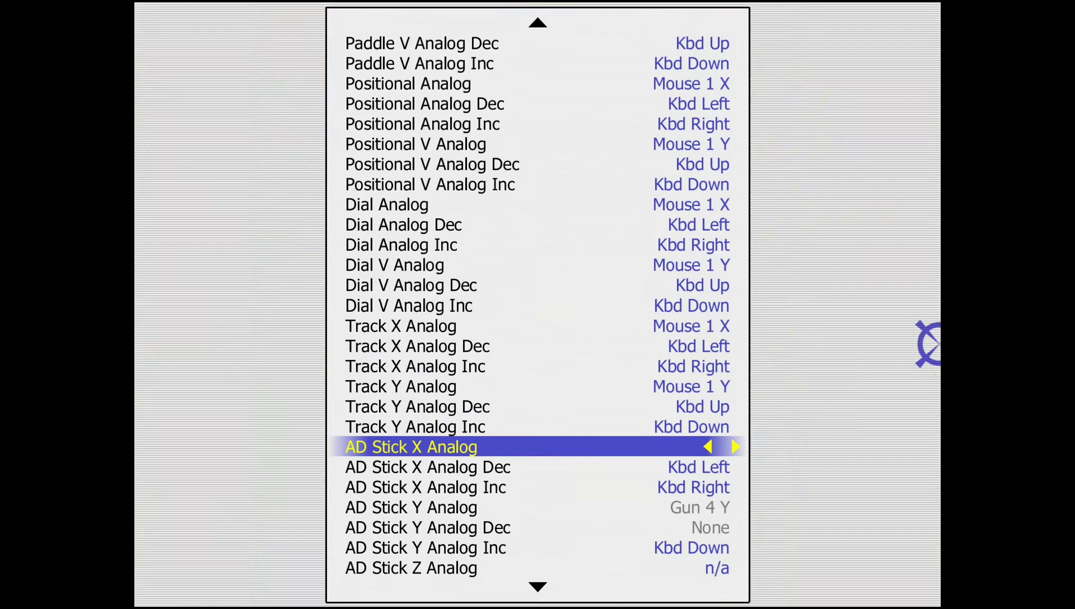
{"action": "mouse_move", "coordinate": [934, 342]}
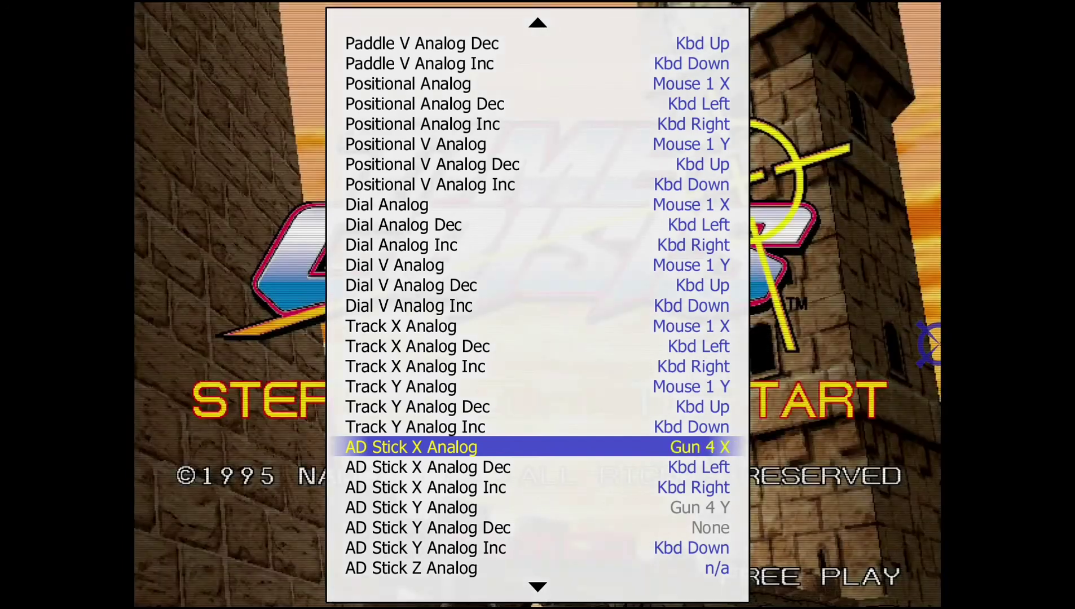
{"action": "key", "text": "Down"}
{"action": "key", "text": "Down"}
{"action": "key", "text": "Down"}
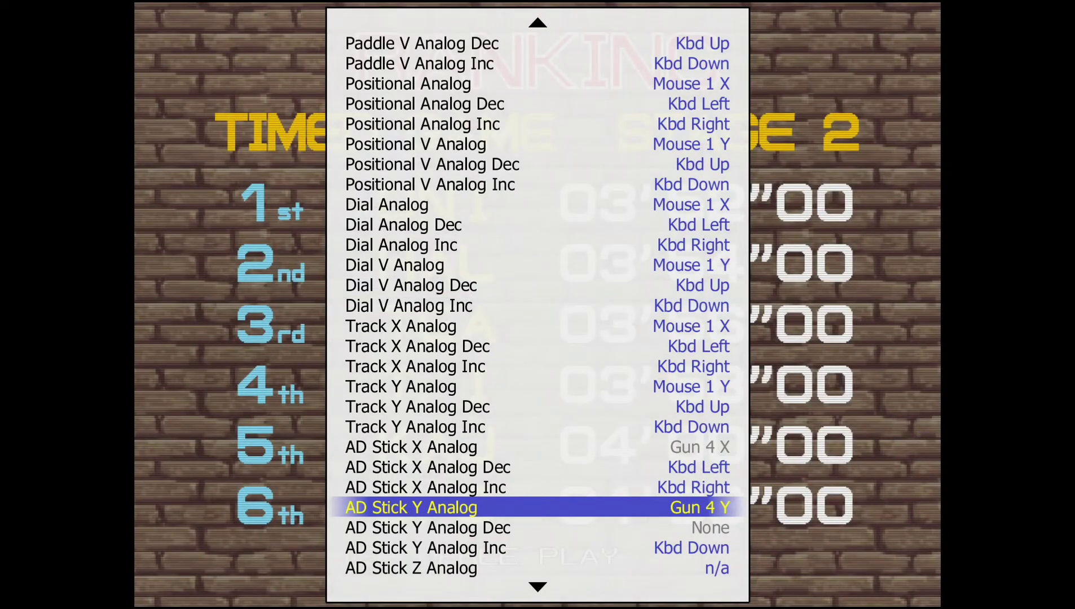
{"action": "key", "text": "Up"}
{"action": "key", "text": "Up"}
{"action": "key", "text": "Up"}
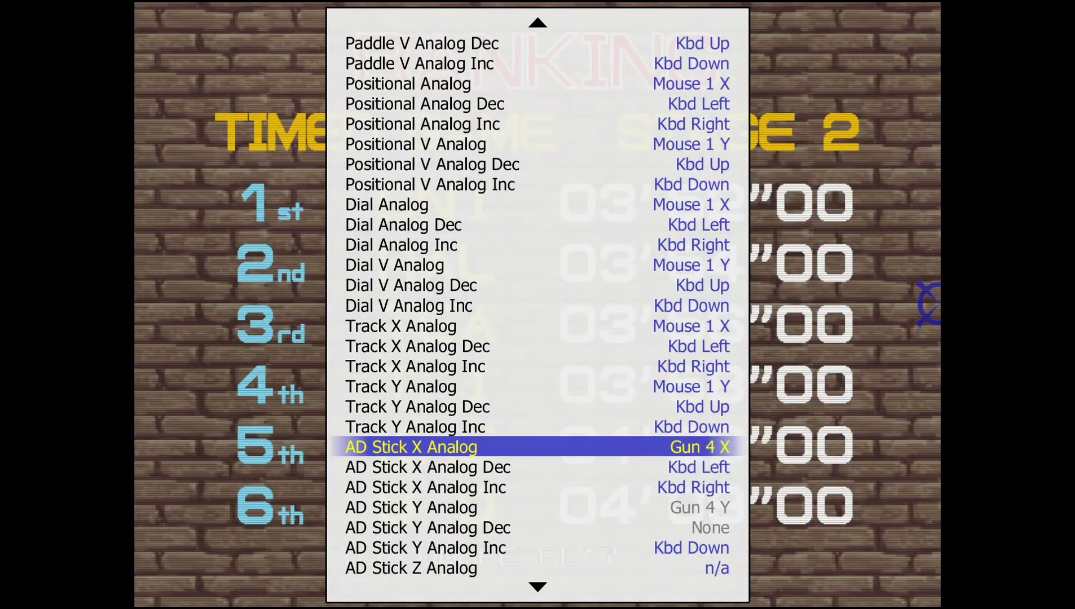
- Clear the AD Stick Y Analog assignment and reassign it to the gun's vertical axis, Gun 4 Y
{"action": "key", "text": "Down"}
{"action": "key", "text": "Down"}
{"action": "key", "text": "Down"}
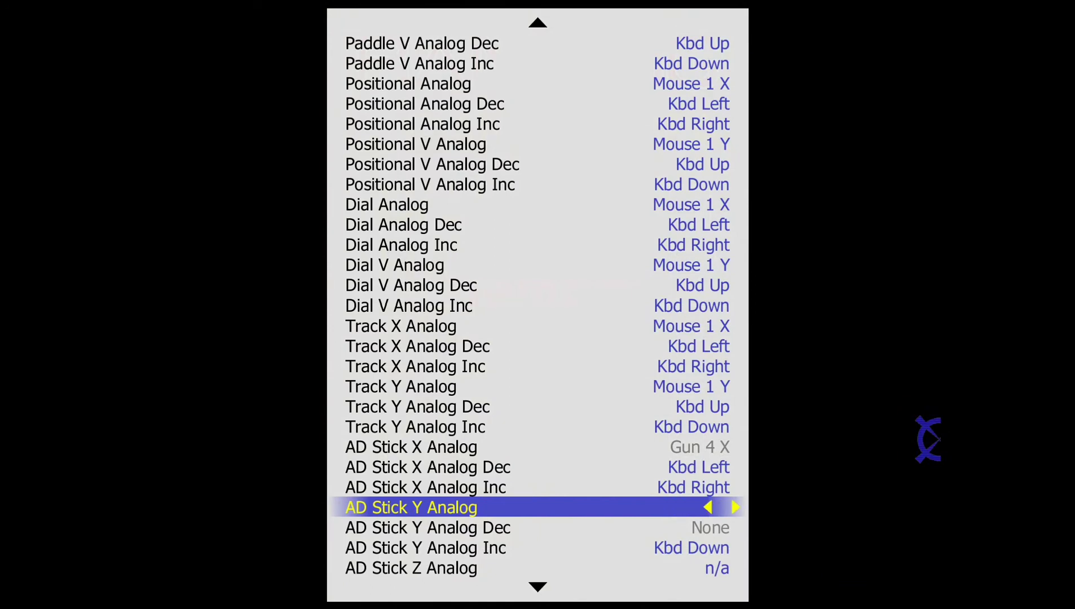
{"action": "key", "text": "Escape"}
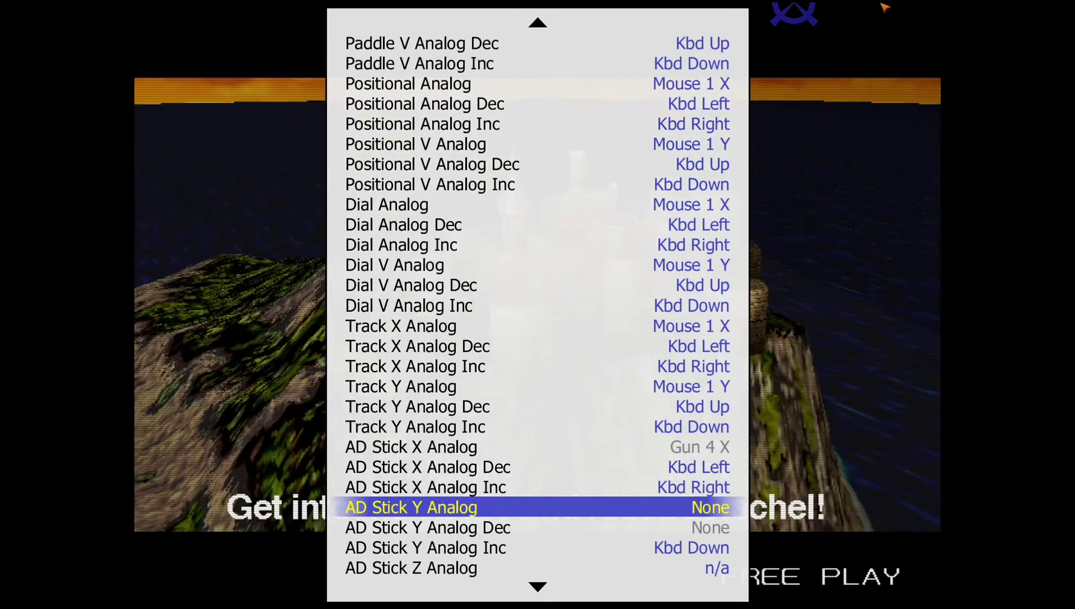
{"action": "key", "text": "Return"}
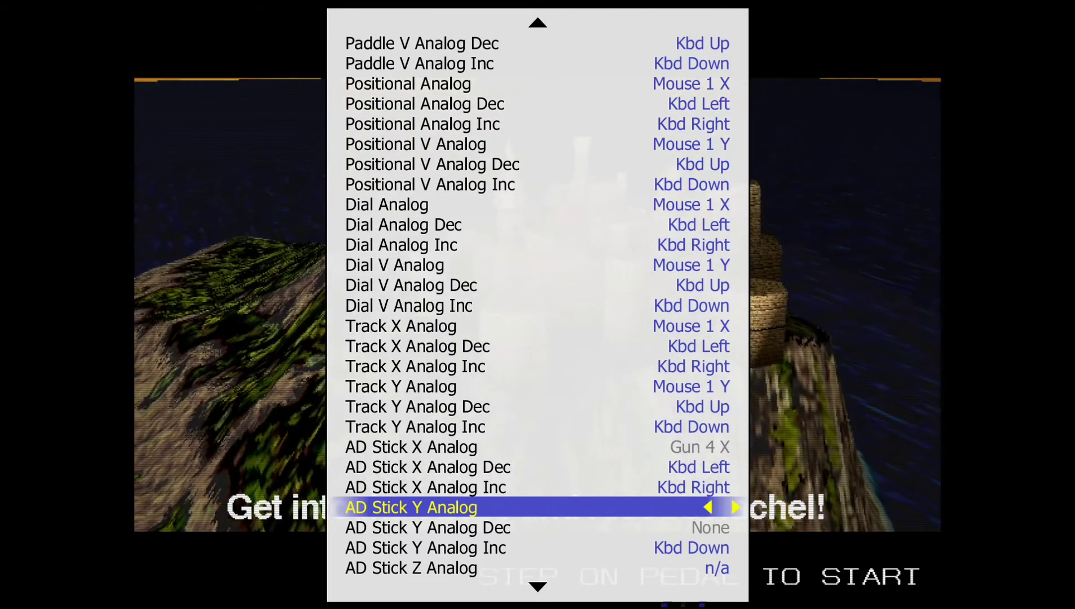
{"action": "mouse_move", "coordinate": [756, 584]}
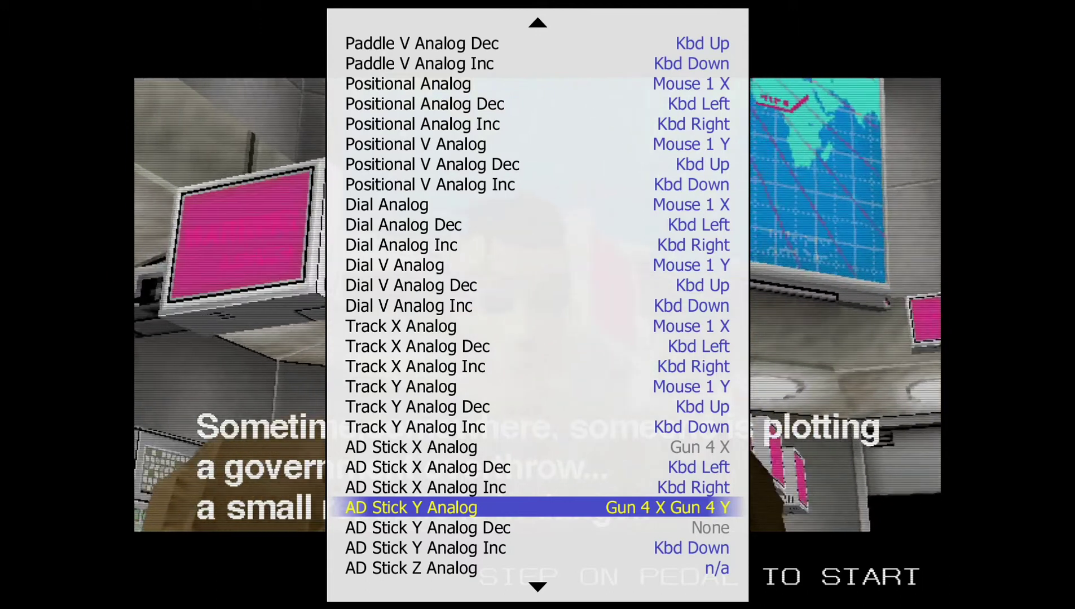
{"action": "key", "text": "Escape"}
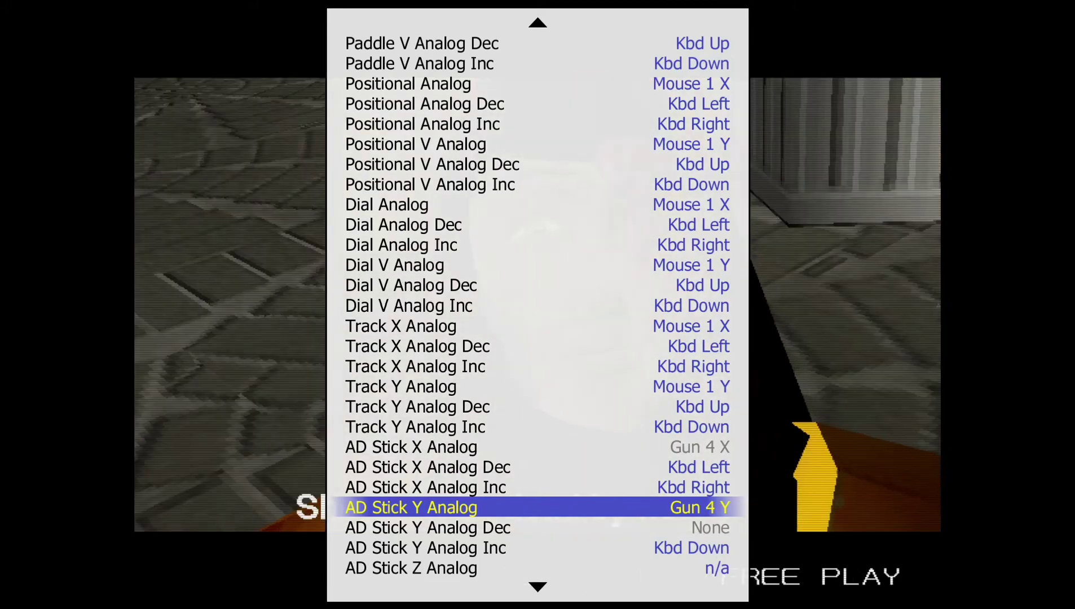
- Check the Lightgun X Analog and Lightgun Y Analog assignments in the Player 1 input list
{"action": "key", "text": "Down"}
{"action": "key", "text": "Down"}
{"action": "key", "text": "Down"}
{"action": "key", "text": "Down"}
{"action": "key", "text": "Down"}
{"action": "key", "text": "Down"}
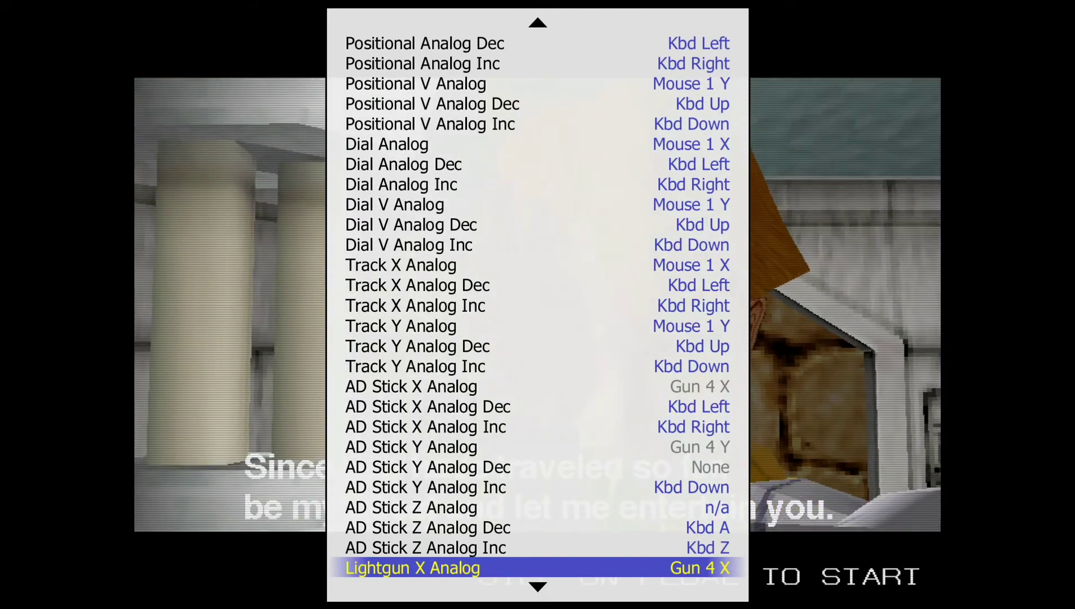
{"action": "key", "text": "Down"}
{"action": "key", "text": "Down"}
{"action": "key", "text": "Down"}
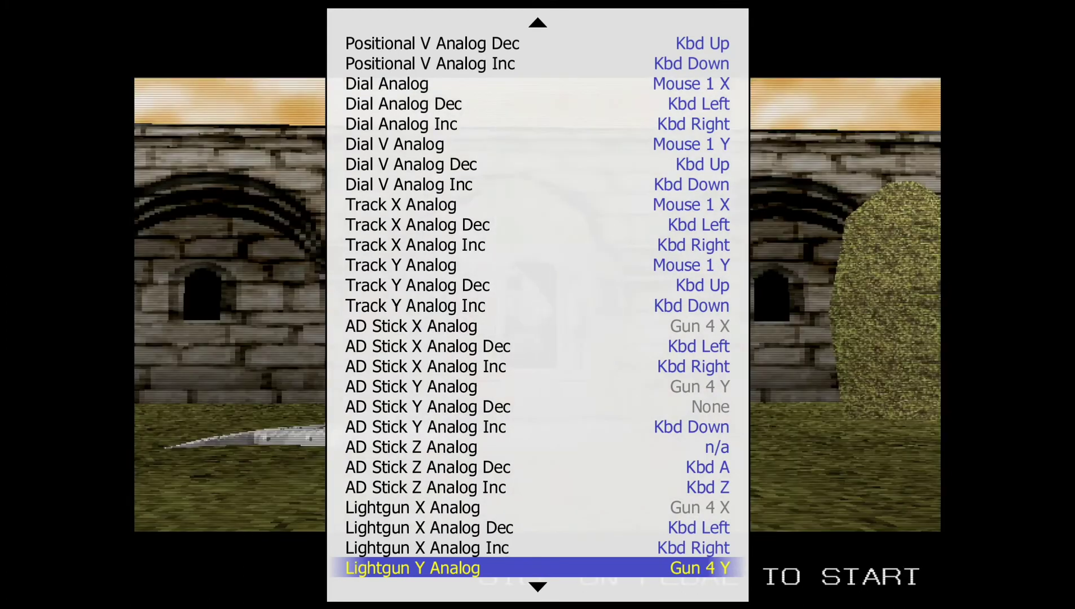
- Leave the Player 1 input list and go back to the list of control groups
{"action": "key", "text": "Down"}
{"action": "key", "text": "Down"}
{"action": "key", "text": "Down"}
{"action": "key", "text": "Down"}
{"action": "key", "text": "Down"}
{"action": "key", "text": "Down"}
{"action": "key", "text": "Down"}
{"action": "key", "text": "Down"}
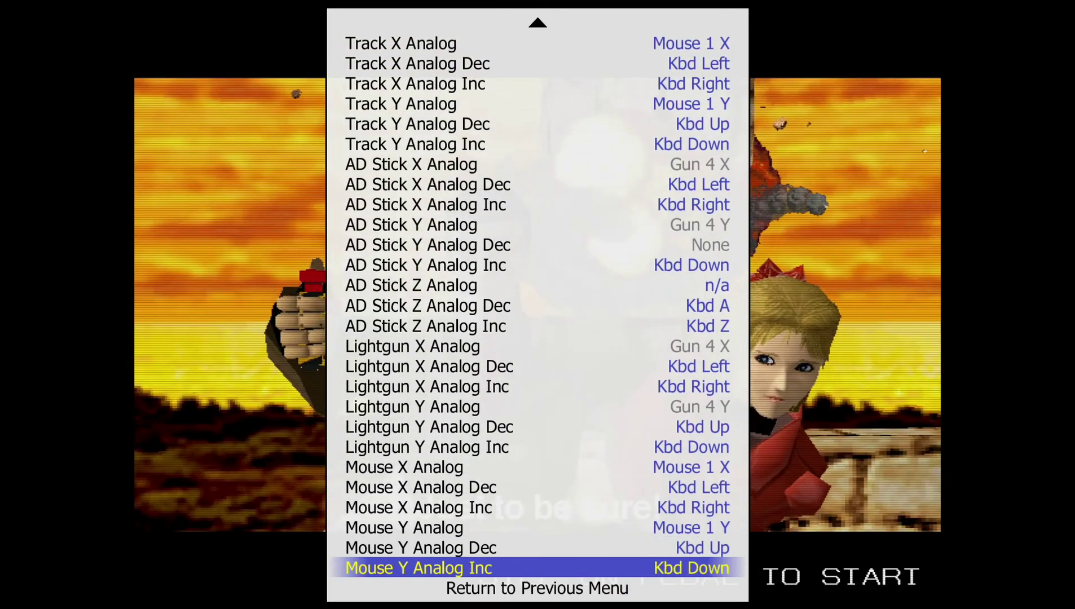
{"action": "key", "text": "Down"}
{"action": "key", "text": "Down"}
{"action": "key", "text": "Down"}
{"action": "key", "text": "Up"}
{"action": "key", "text": "Up"}
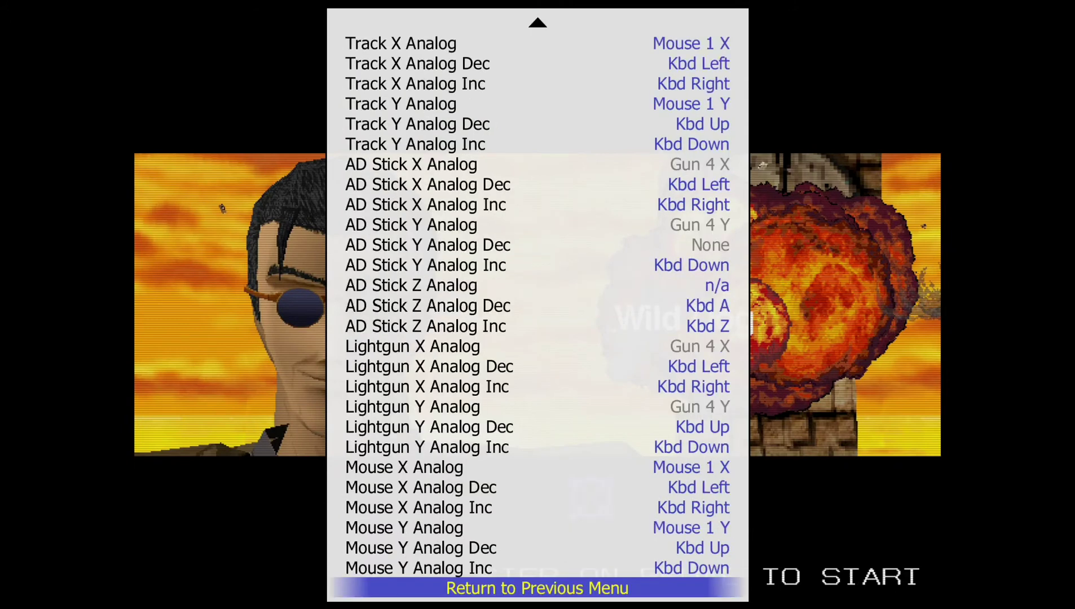
{"action": "key", "text": "Return"}
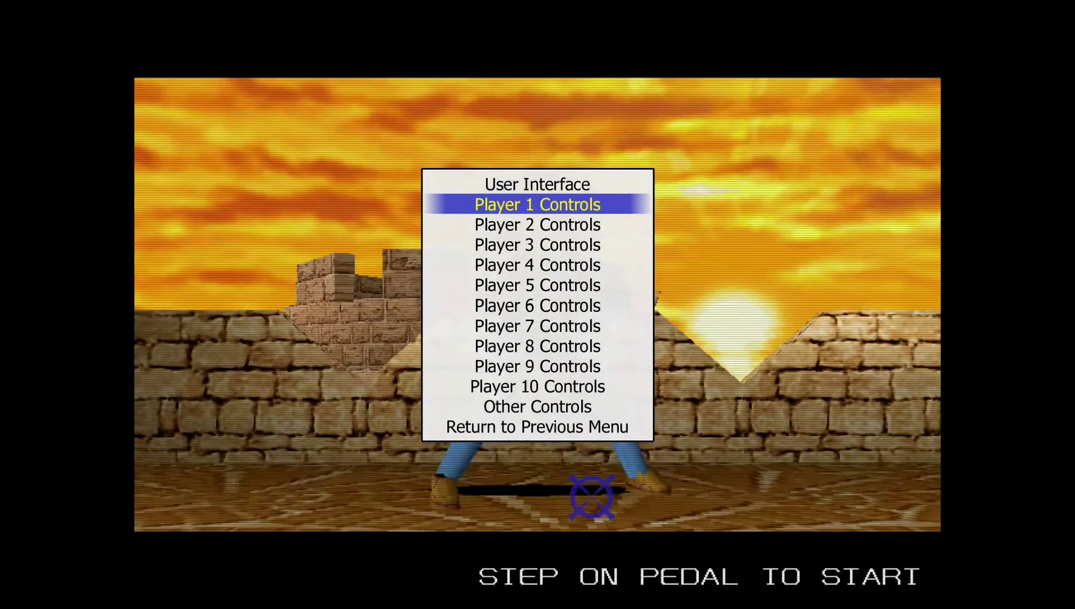
- Leave the general input settings and open the input settings for this machine
{"action": "key", "text": "Up"}
{"action": "key", "text": "Up"}
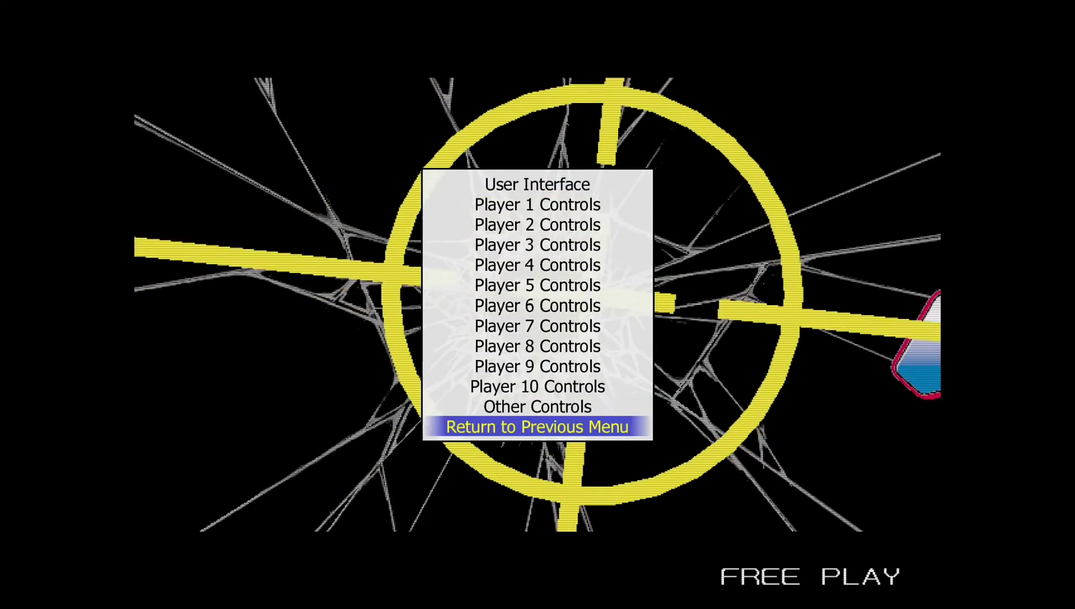
{"action": "key", "text": "Return"}
{"action": "key", "text": "Down"}
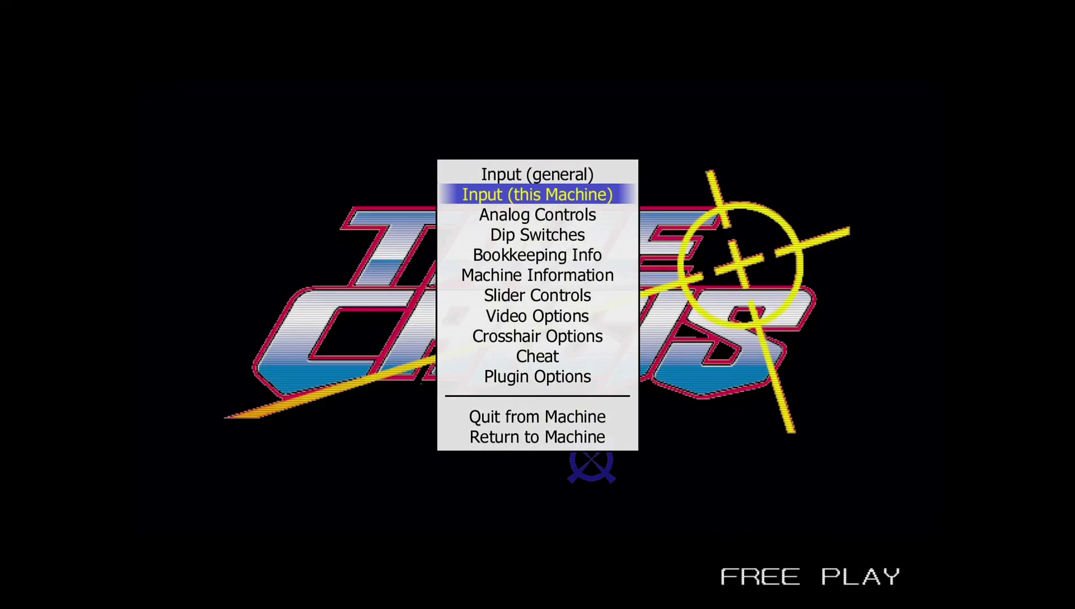
{"action": "key", "text": "Return"}
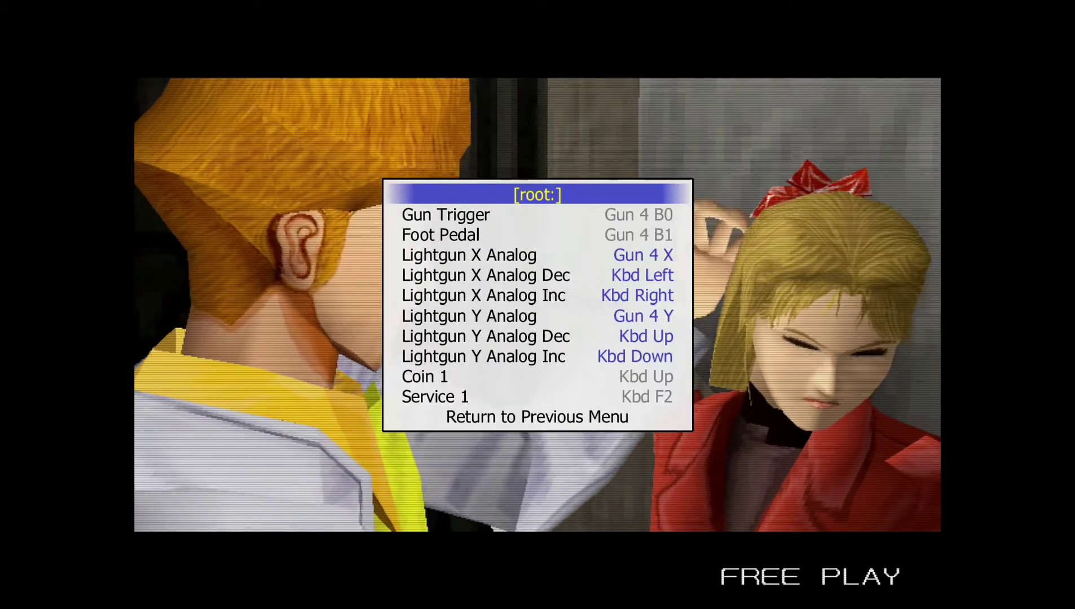
- Clear the Gun Trigger assignment and reassign it to Gun 4 B0
{"action": "key", "text": "Down"}
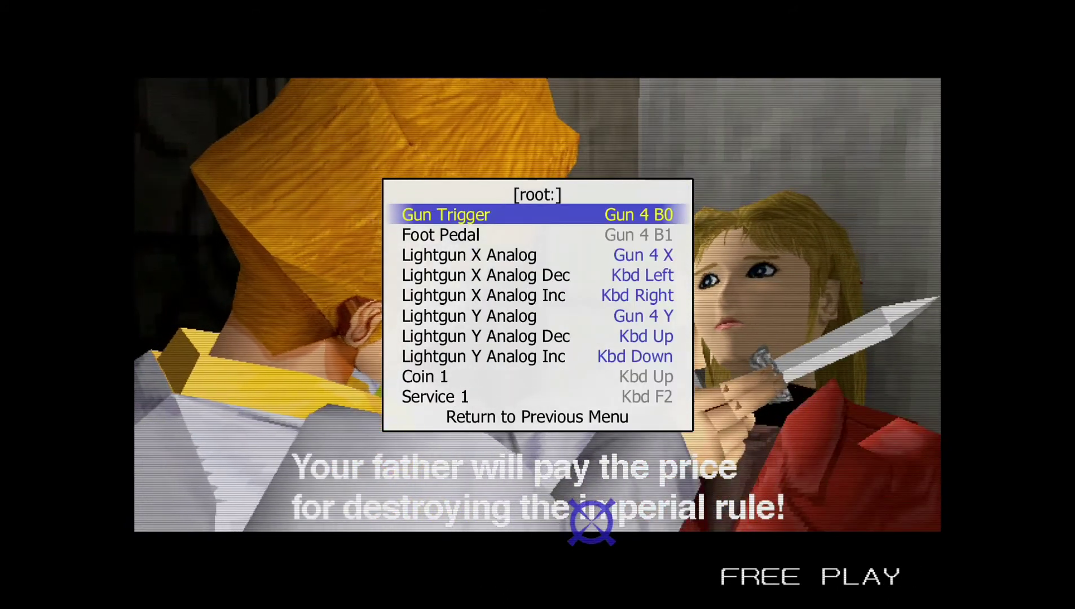
{"action": "key", "text": "Return"}
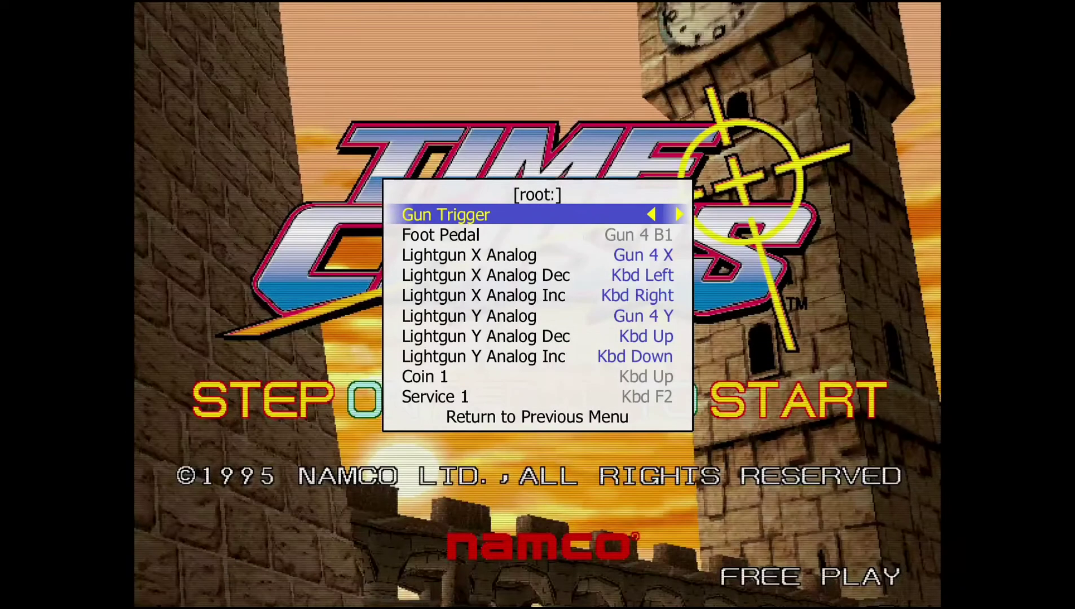
{"action": "key", "text": "Down"}
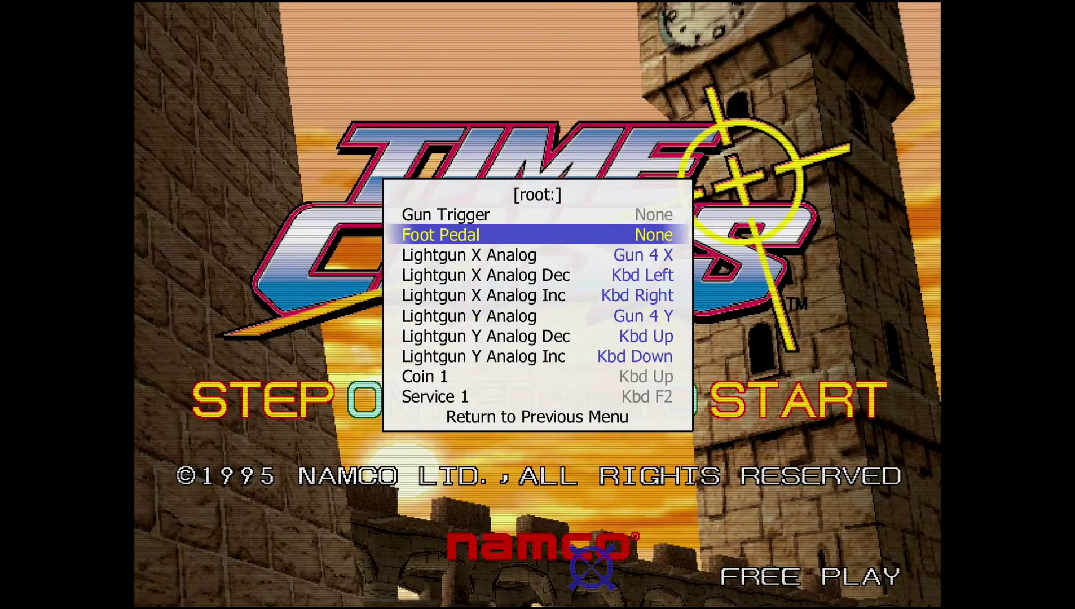
{"action": "key", "text": "Up"}
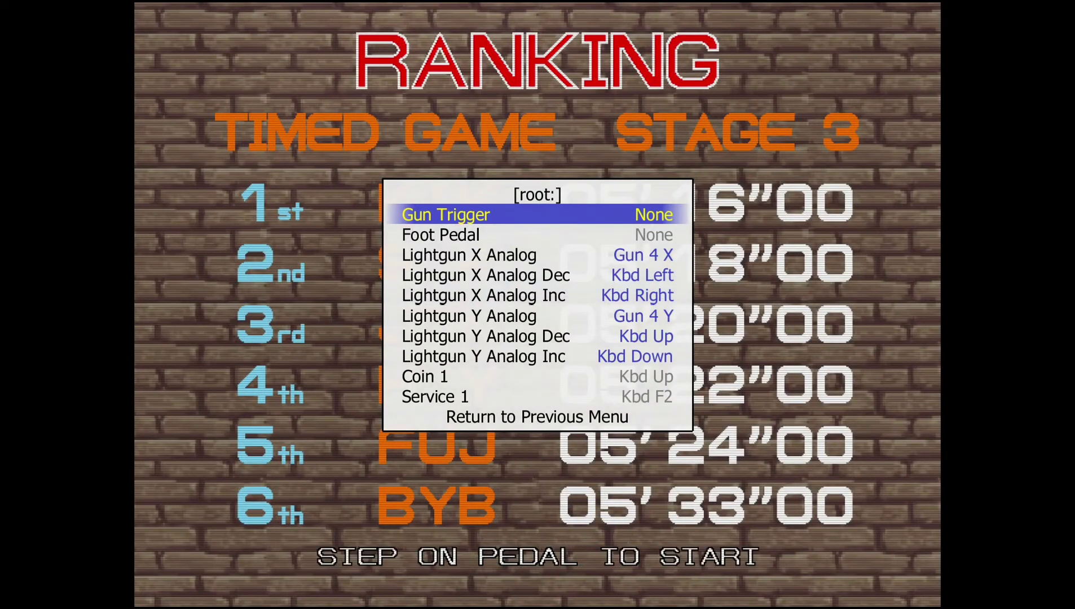
{"action": "key", "text": "Return"}
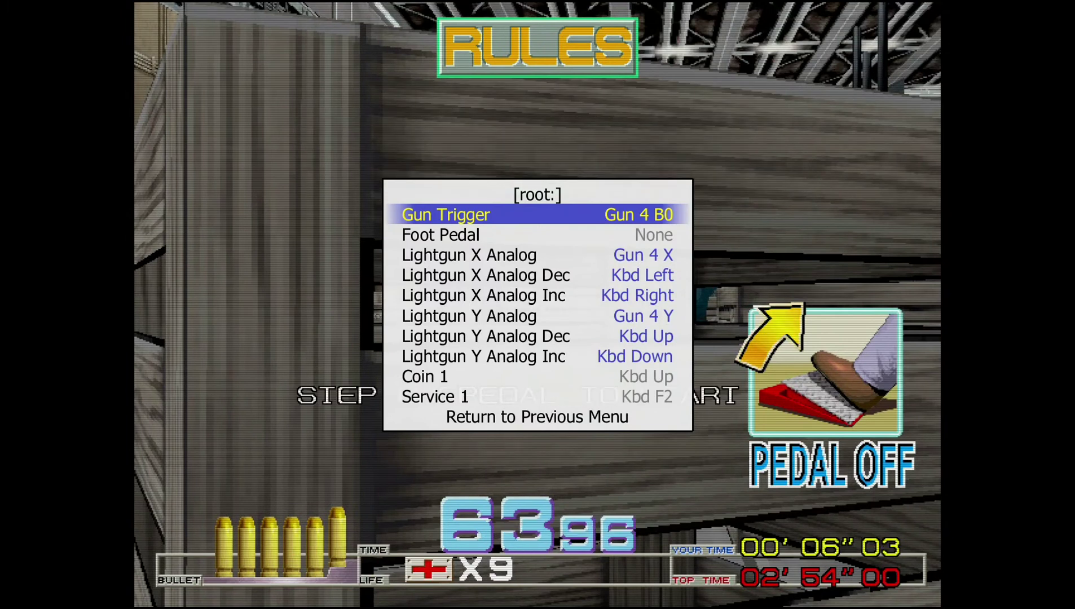
- Assign the Foot Pedal input to the gun's second button, Gun 4 B1
{"action": "key", "text": "Down"}
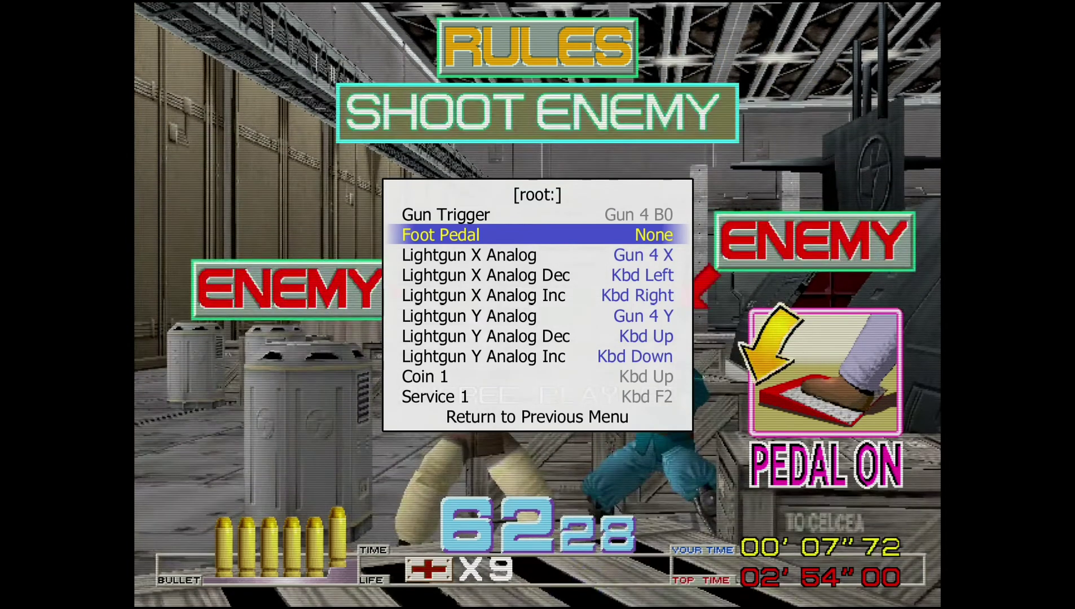
{"action": "key", "text": "Return"}
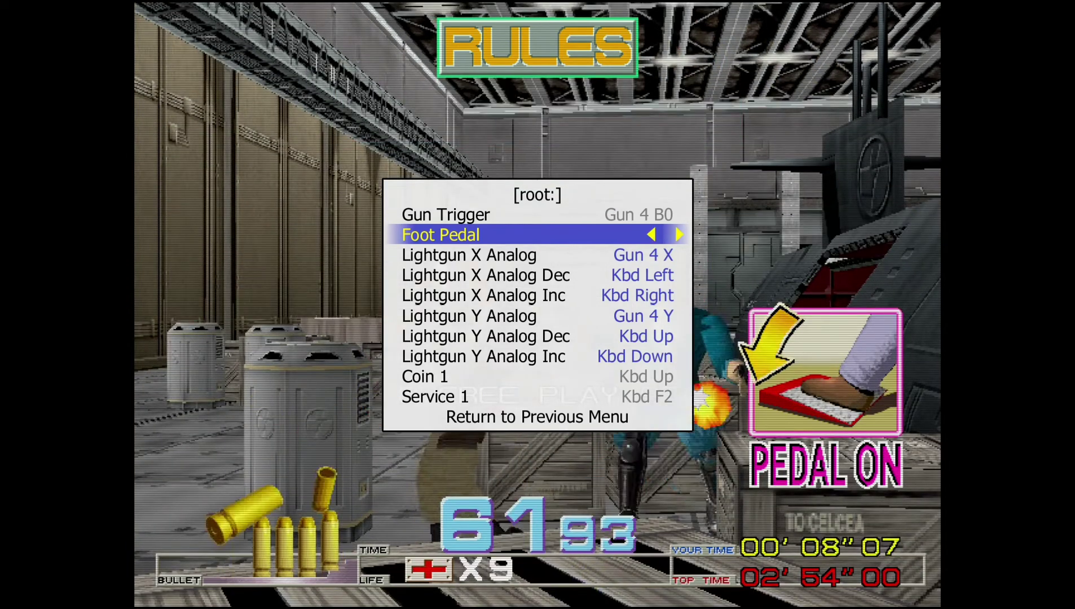
{"action": "right_click", "coordinate": [538, 305]}
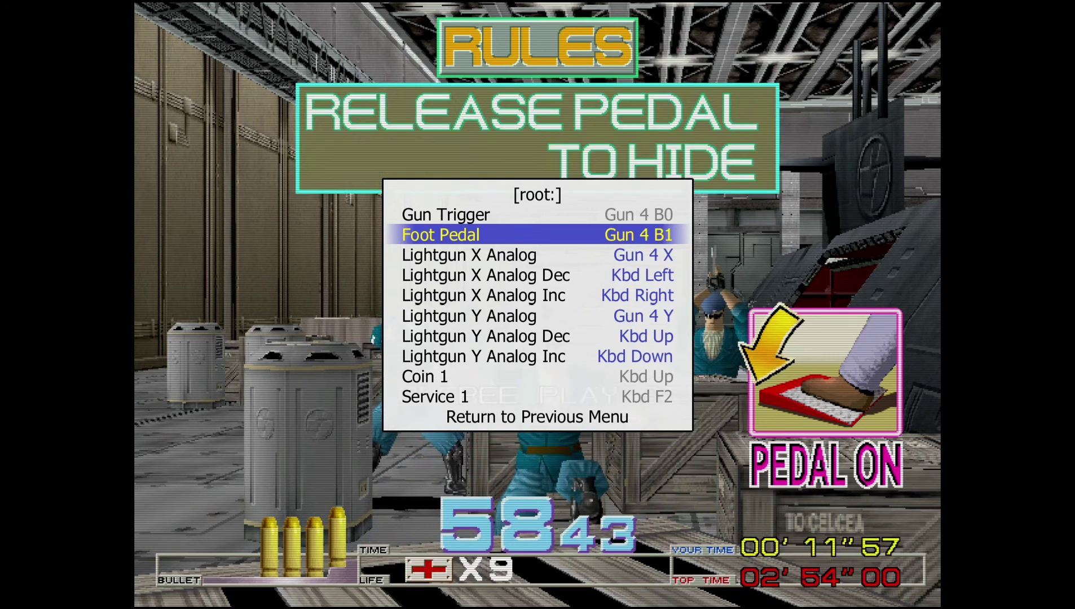
- Assign the Coin 1 input of this machine to Kbd Up
{"action": "key", "text": "Down"}
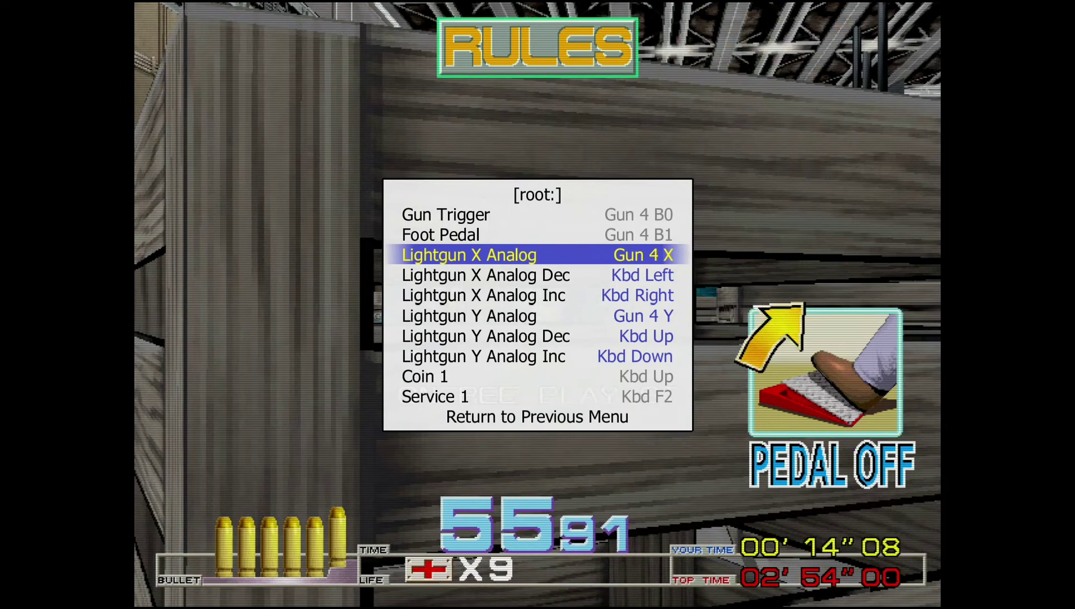
{"action": "key", "text": "Down"}
{"action": "key", "text": "Down"}
{"action": "key", "text": "Down"}
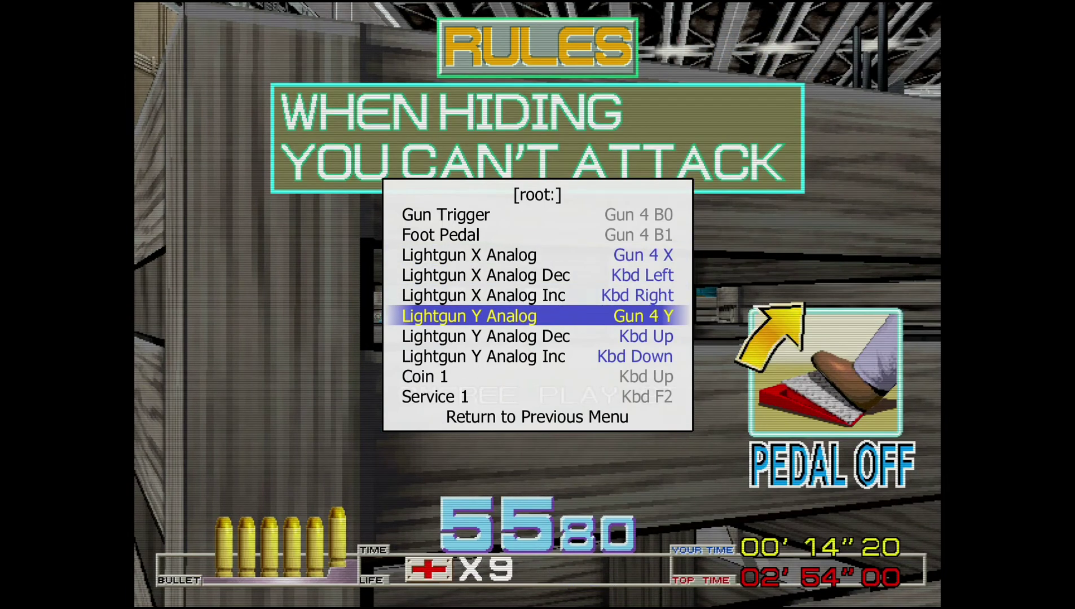
{"action": "key", "text": "Down"}
{"action": "key", "text": "Down"}
{"action": "key", "text": "Down"}
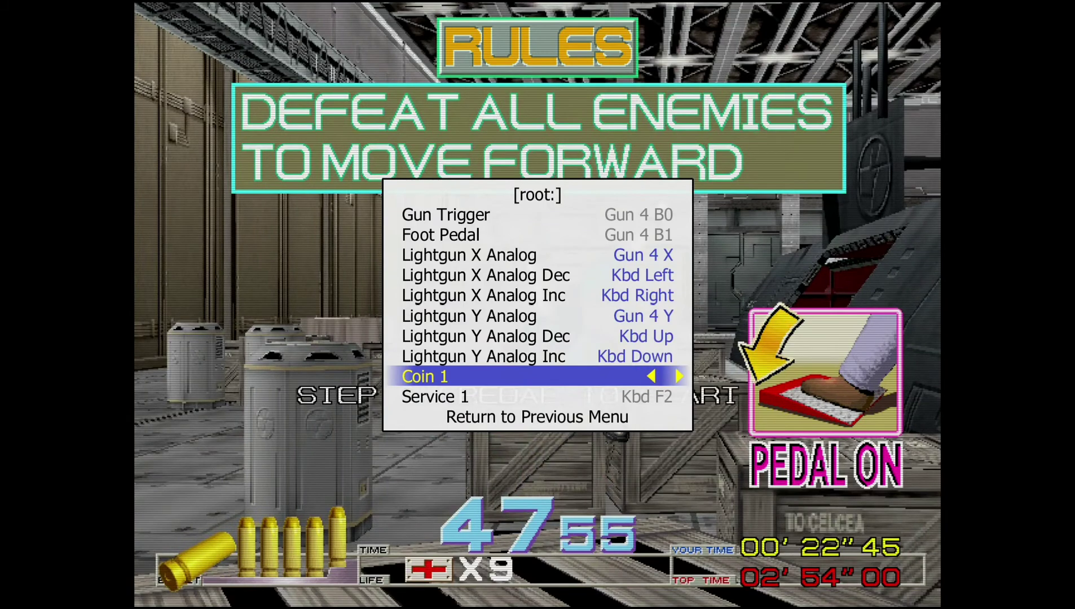
{"action": "key", "text": "Up"}
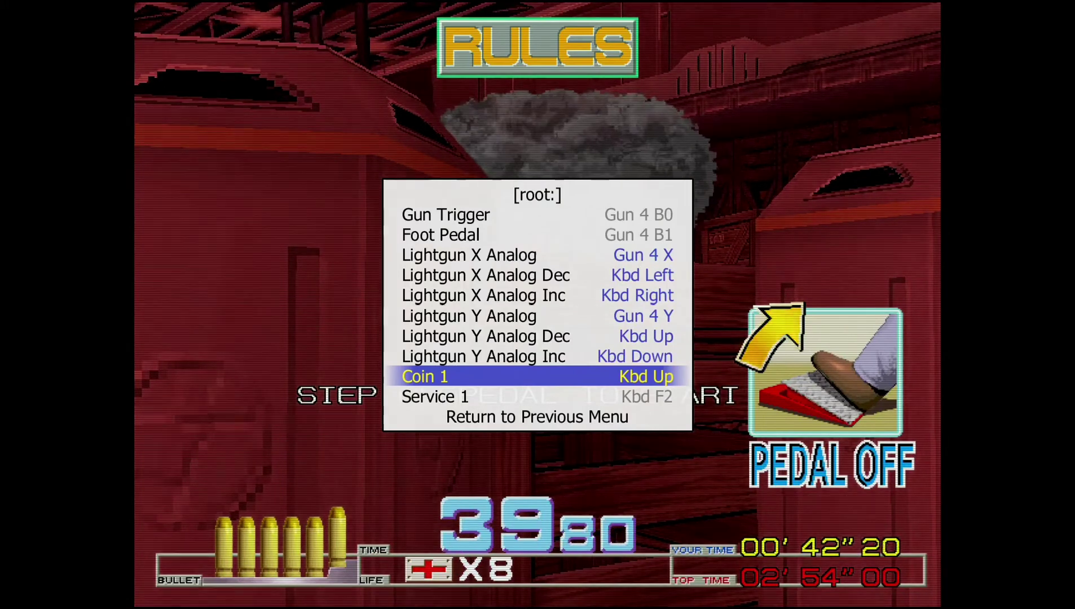
- Clear the Coin 1 assignment, reassign it and leave this machine's input settings
{"action": "key", "text": "Return"}
{"action": "key", "text": "Escape"}
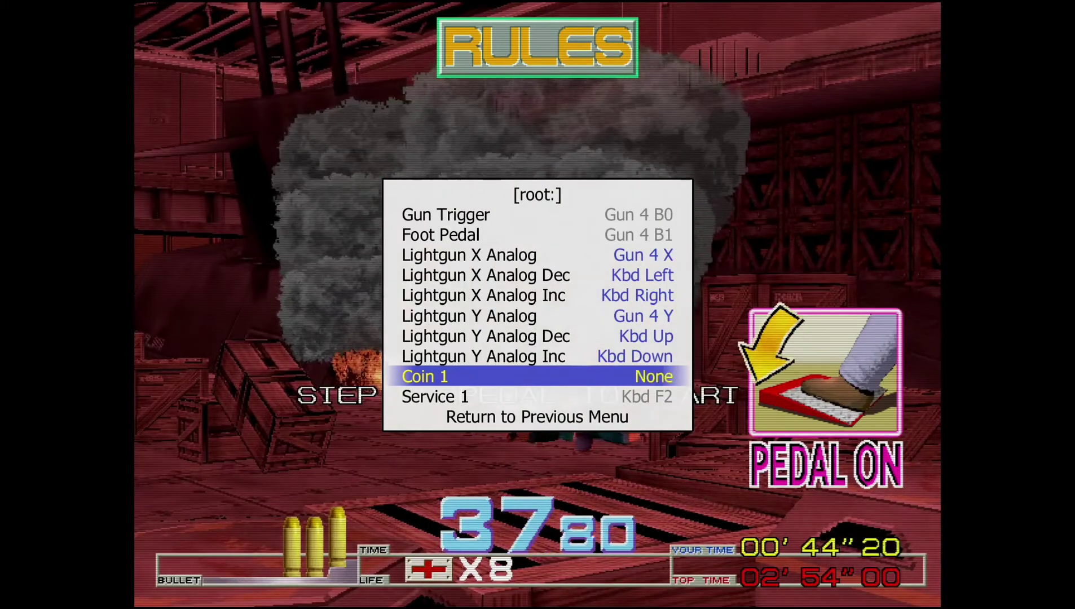
{"action": "key", "text": "Return"}
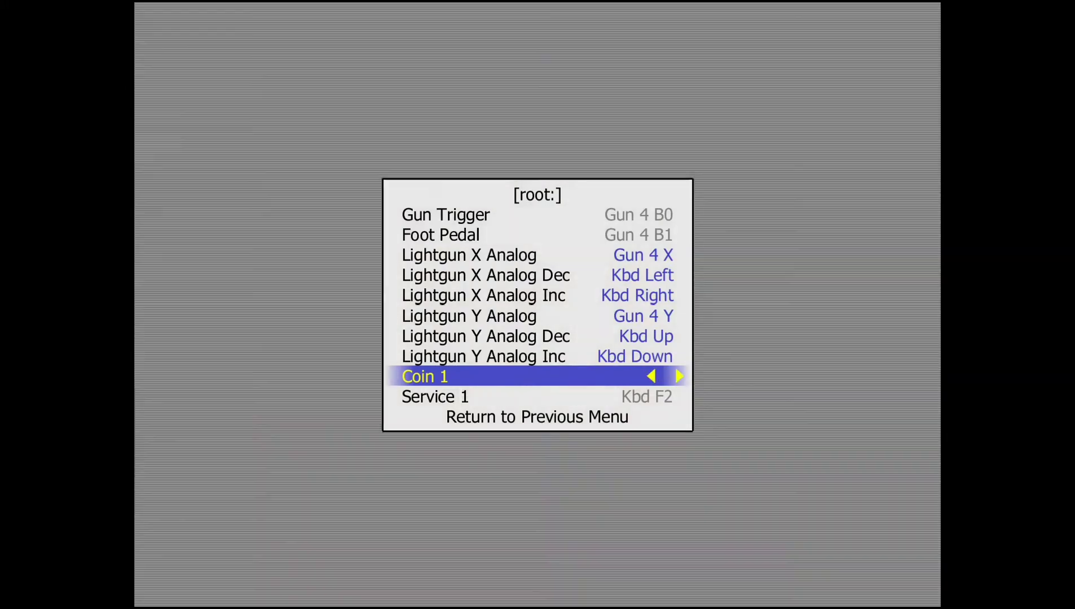
{"action": "key", "text": "Return"}
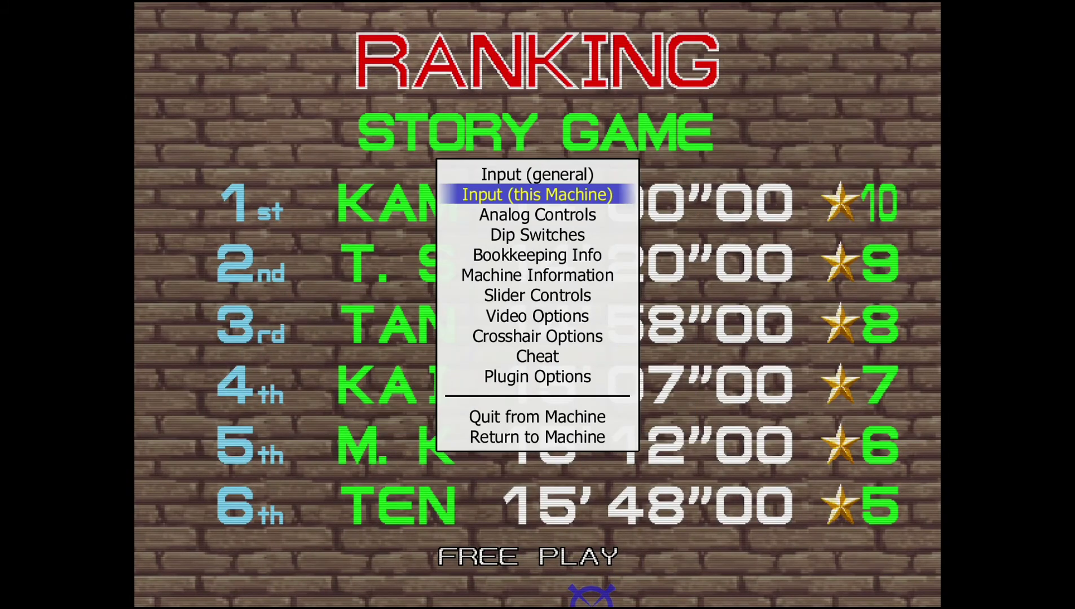
- Close the configuration menu and return to the running Time Crisis machine
{"action": "key", "text": "Down"}
{"action": "key", "text": "Down"}
{"action": "key", "text": "Down"}
{"action": "key", "text": "Down"}
{"action": "key", "text": "Down"}
{"action": "key", "text": "Down"}
{"action": "key", "text": "Down"}
{"action": "key", "text": "Down"}
{"action": "key", "text": "Down"}
{"action": "key", "text": "Down"}
{"action": "key", "text": "Down"}
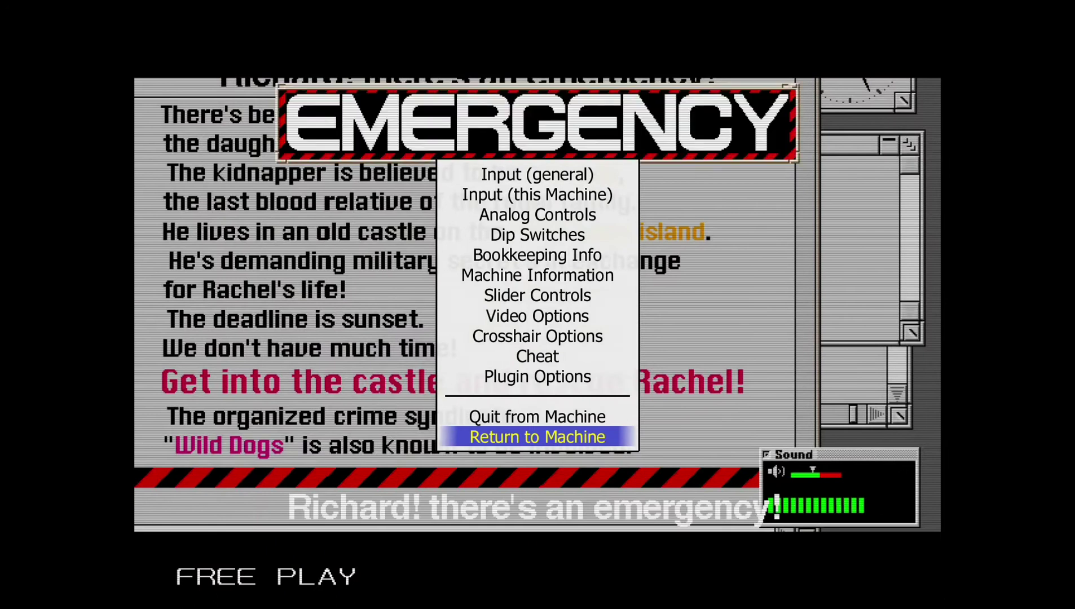
{"action": "key", "text": "Return"}
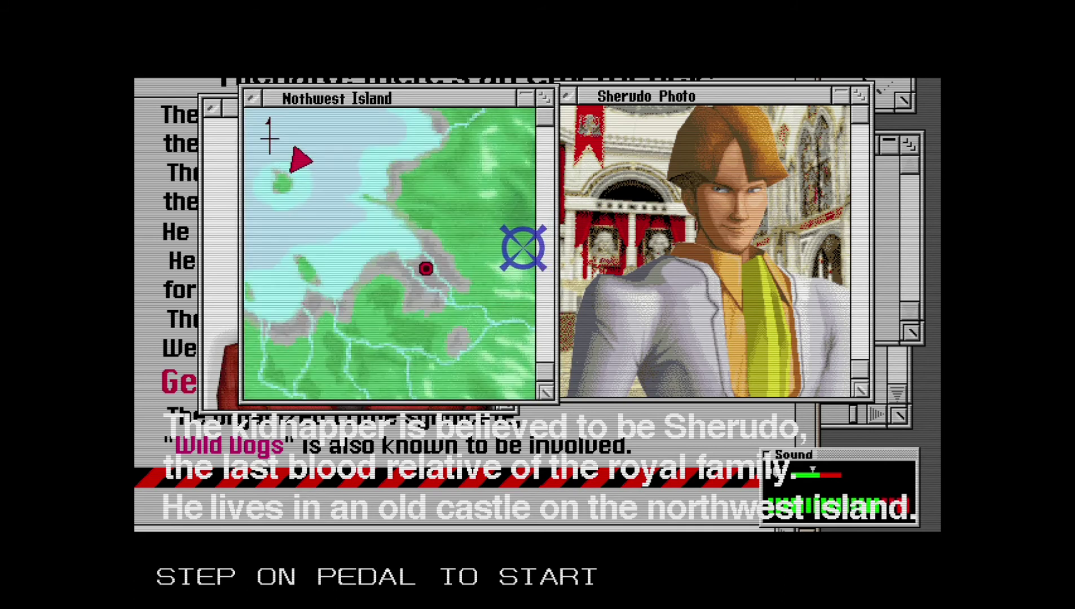
- Start a new game and select the Story Game mode
{"action": "key", "text": "1"}
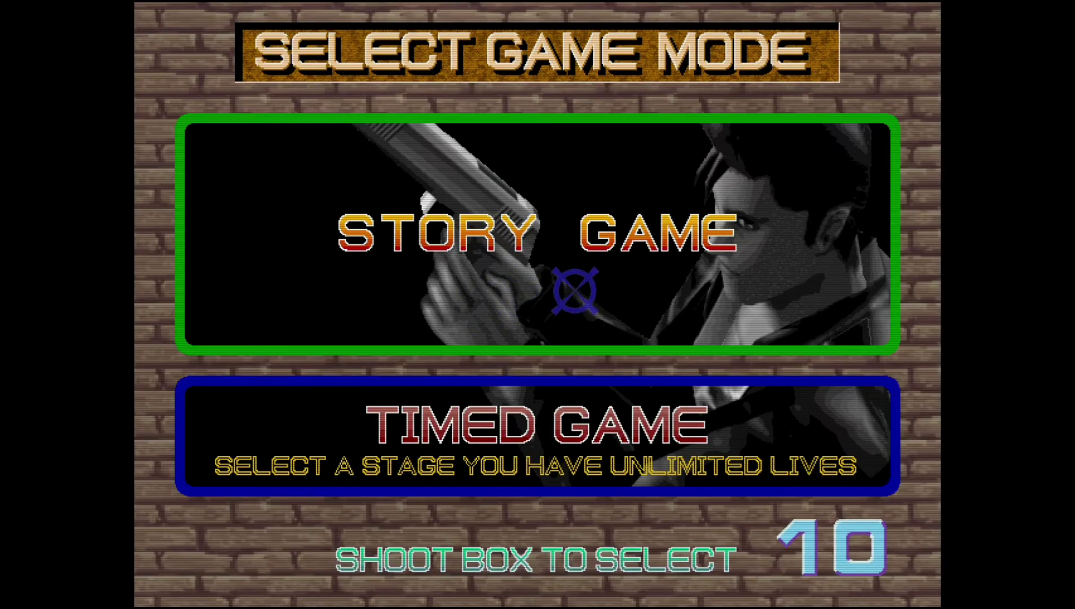
{"action": "left_click", "coordinate": [591, 232]}
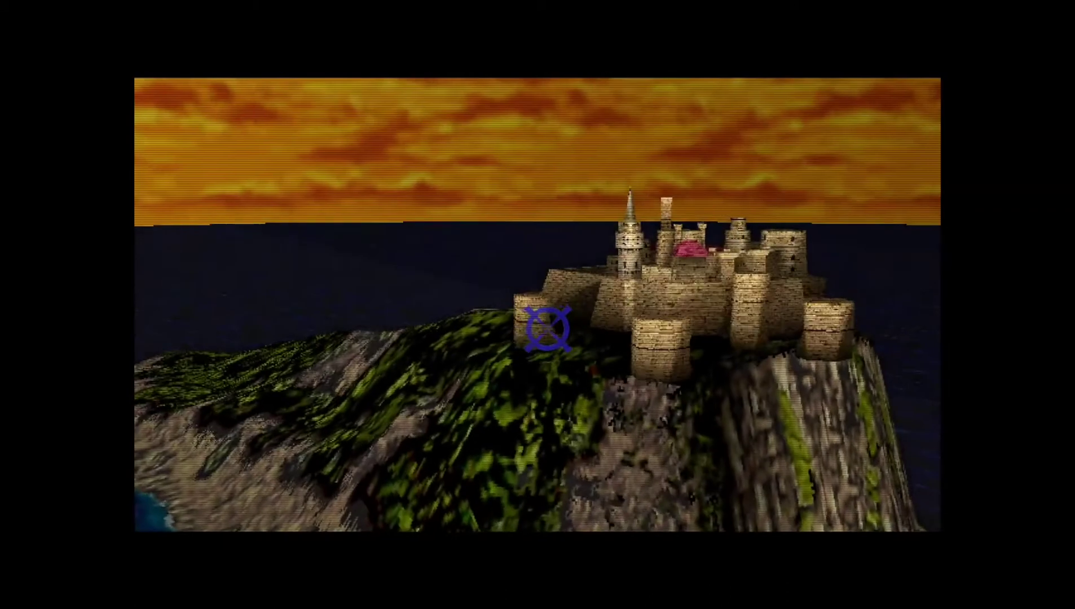
{"action": "left_click", "coordinate": [524, 313]}
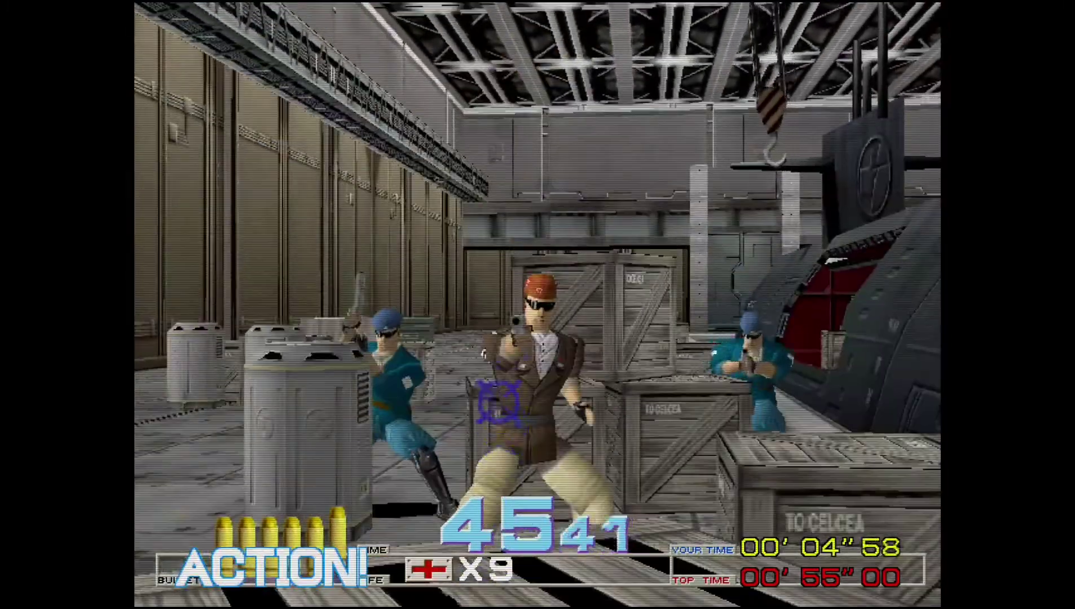
- Test the gun trigger and pedal by leaving cover and shooting the enemies around the crates in the first hangar scene
{"action": "left_click", "coordinate": [532, 312]}
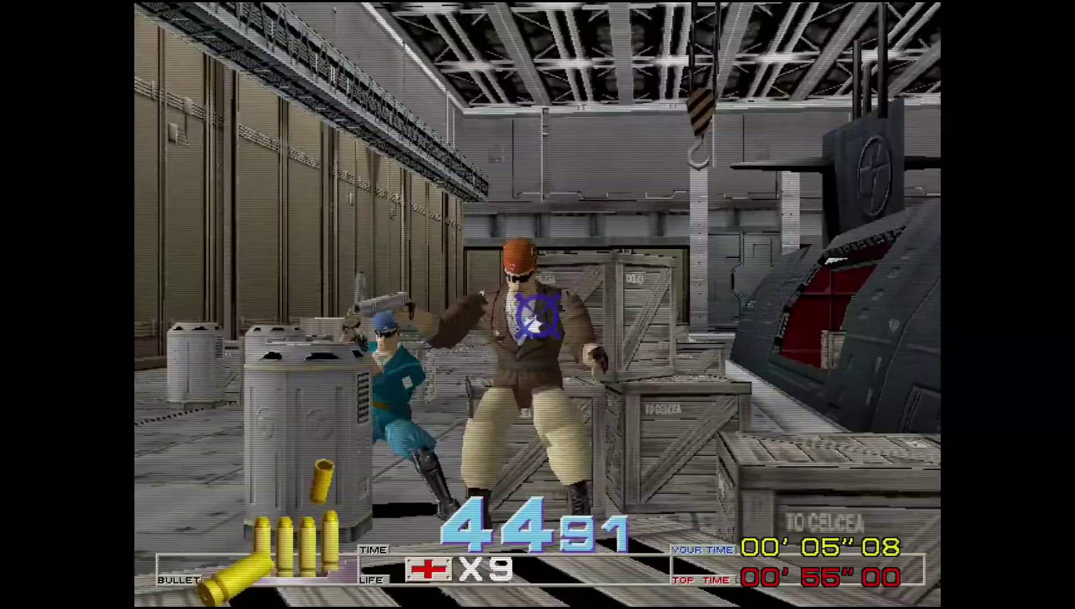
{"action": "right_click", "coordinate": [487, 427]}
{"action": "right_click", "coordinate": [358, 423]}
{"action": "left_click", "coordinate": [384, 319]}
{"action": "left_click", "coordinate": [396, 329]}
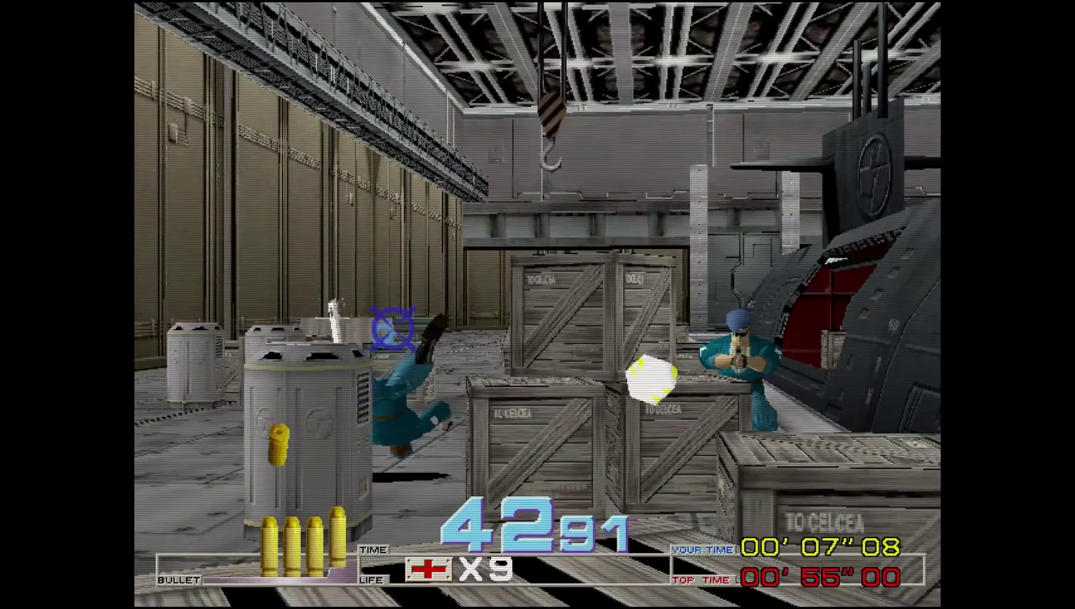
{"action": "right_click", "coordinate": [396, 329]}
{"action": "right_click", "coordinate": [734, 356]}
{"action": "left_click", "coordinate": [748, 356]}
{"action": "left_click", "coordinate": [737, 312]}
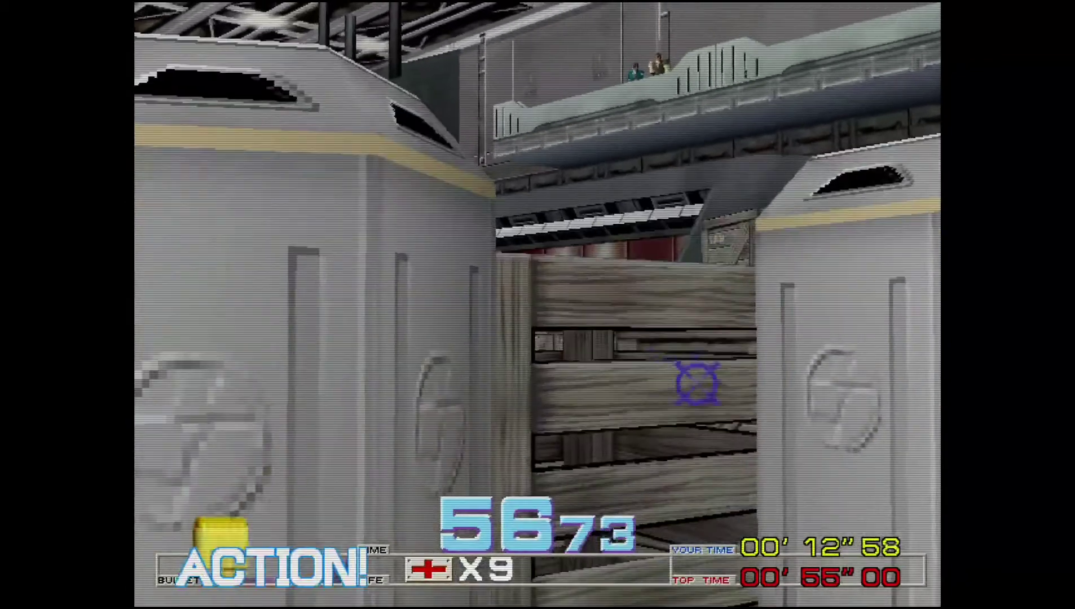
- Leave cover in the submarine dock scene and shoot the enemies around the open cargo bay
{"action": "right_click", "coordinate": [697, 382]}
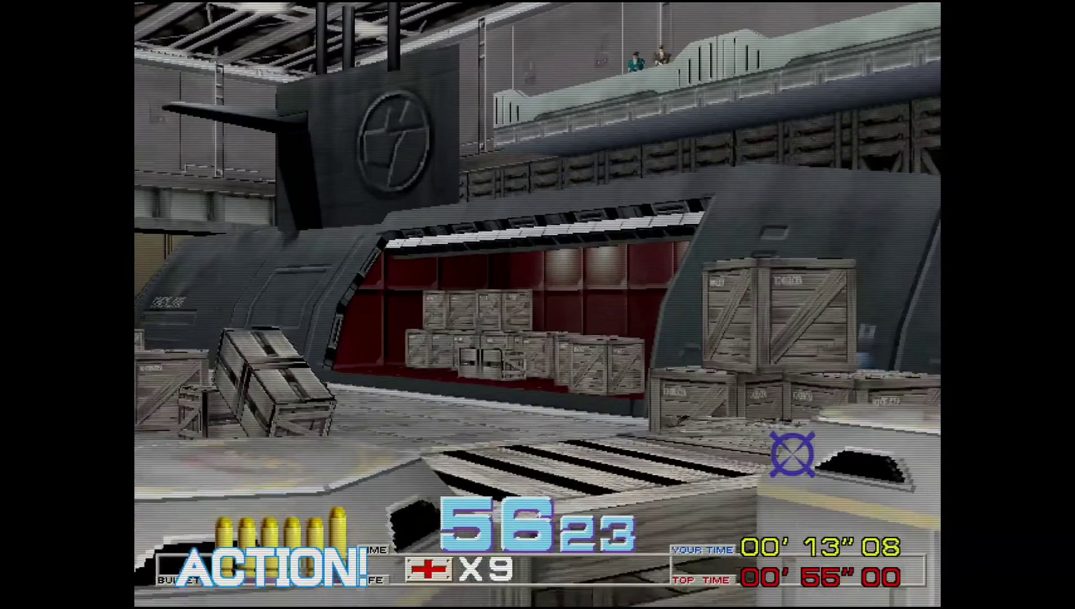
{"action": "left_click", "coordinate": [655, 367]}
{"action": "left_click", "coordinate": [621, 361]}
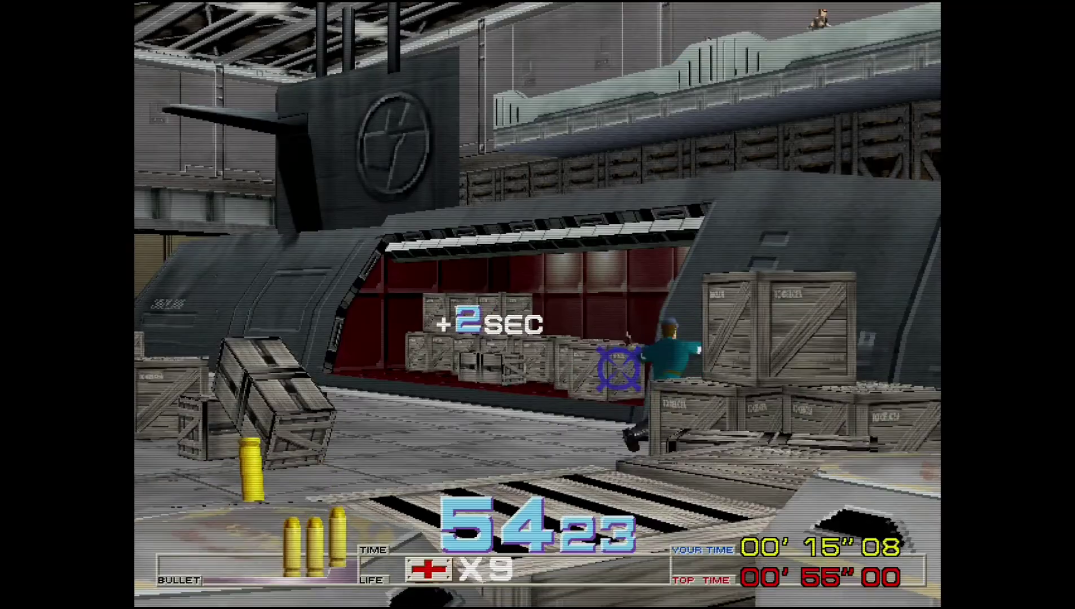
{"action": "right_click", "coordinate": [525, 429]}
{"action": "right_click", "coordinate": [551, 337]}
{"action": "left_click", "coordinate": [566, 319]}
{"action": "left_click", "coordinate": [557, 384]}
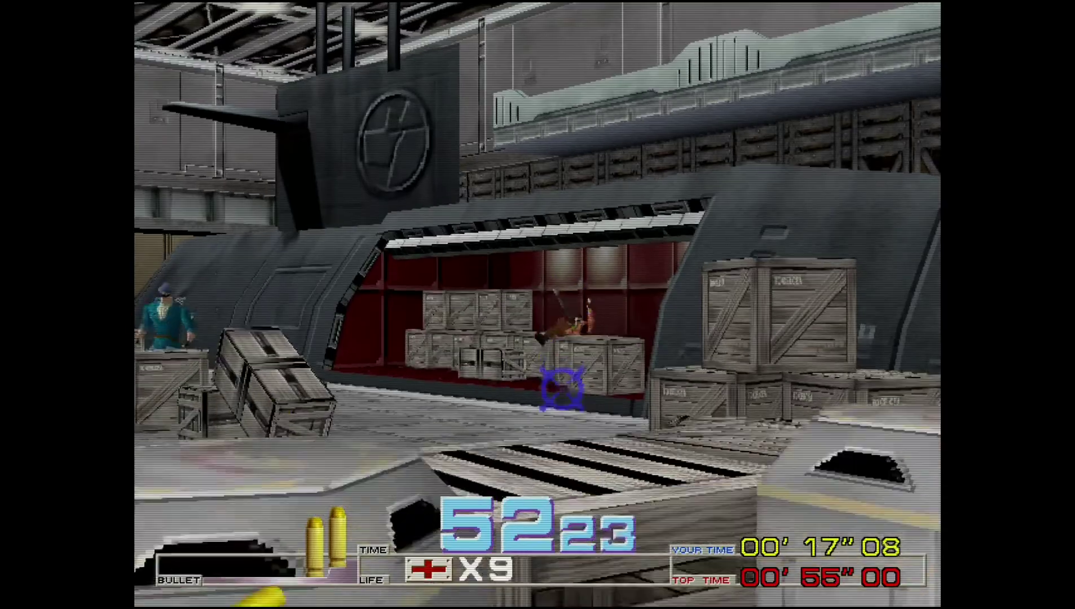
{"action": "right_click", "coordinate": [525, 429]}
{"action": "right_click", "coordinate": [492, 480]}
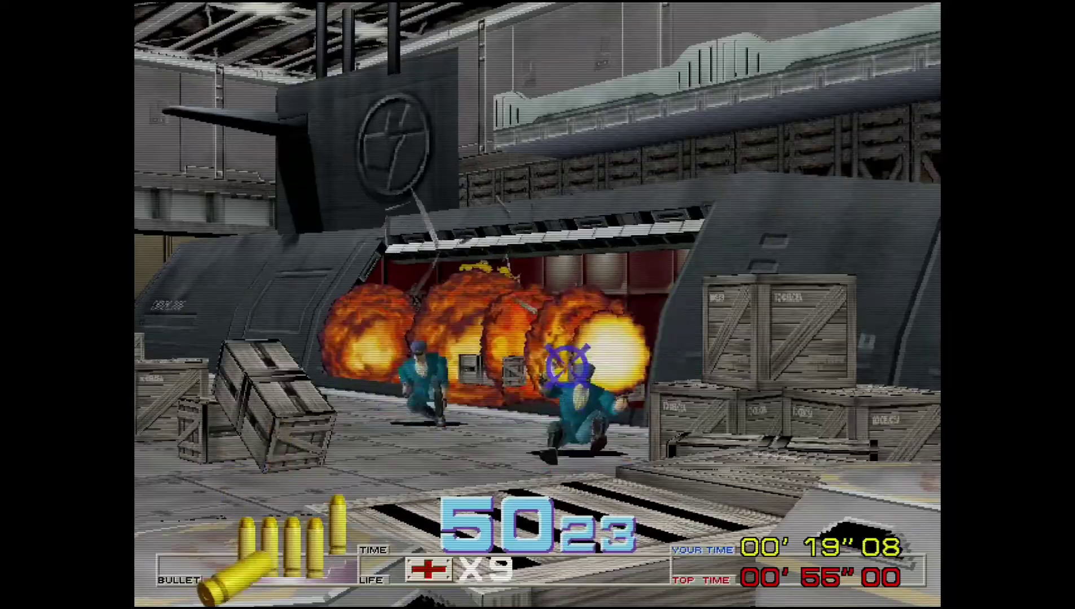